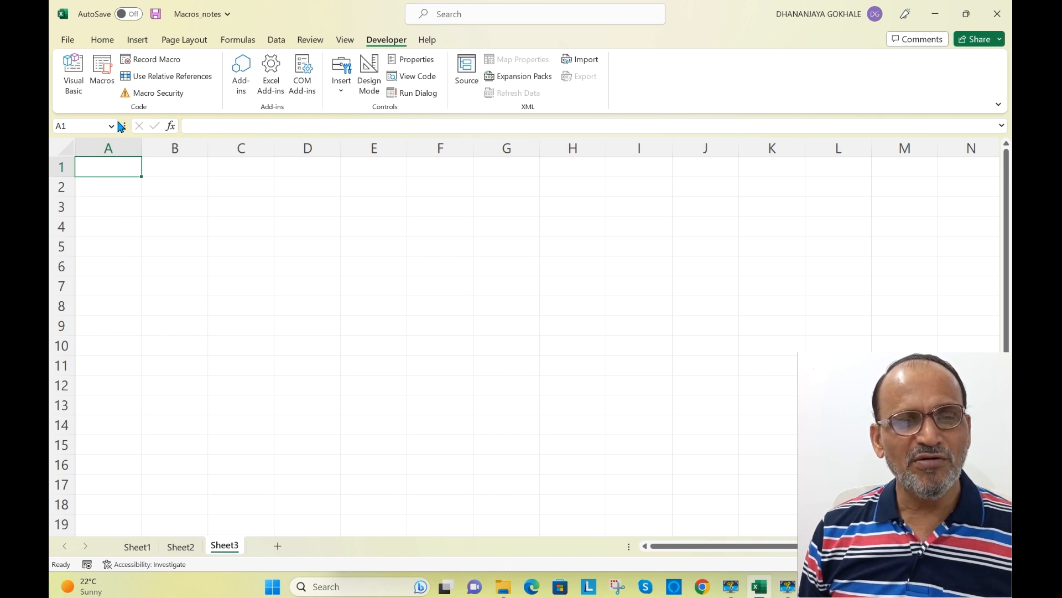
Run the maketable macro on the empty Sheet3 and view the table it builds
{"action": "left_click", "coordinate": [104, 78]}
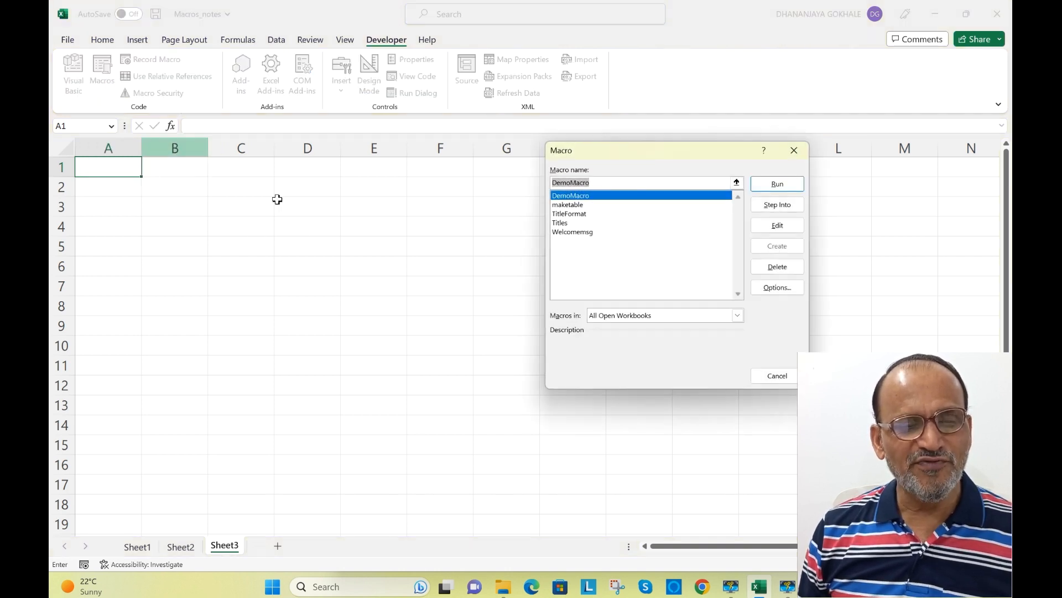
{"action": "left_click_drag", "start_coordinate": [652, 162], "coordinate": [602, 181]}
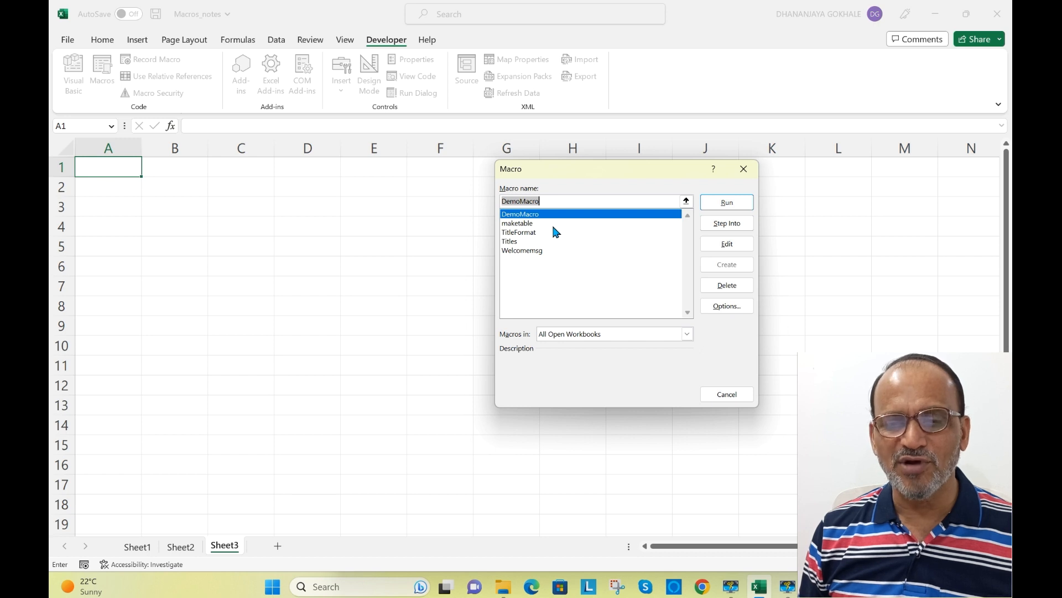
{"action": "left_click", "coordinate": [519, 224]}
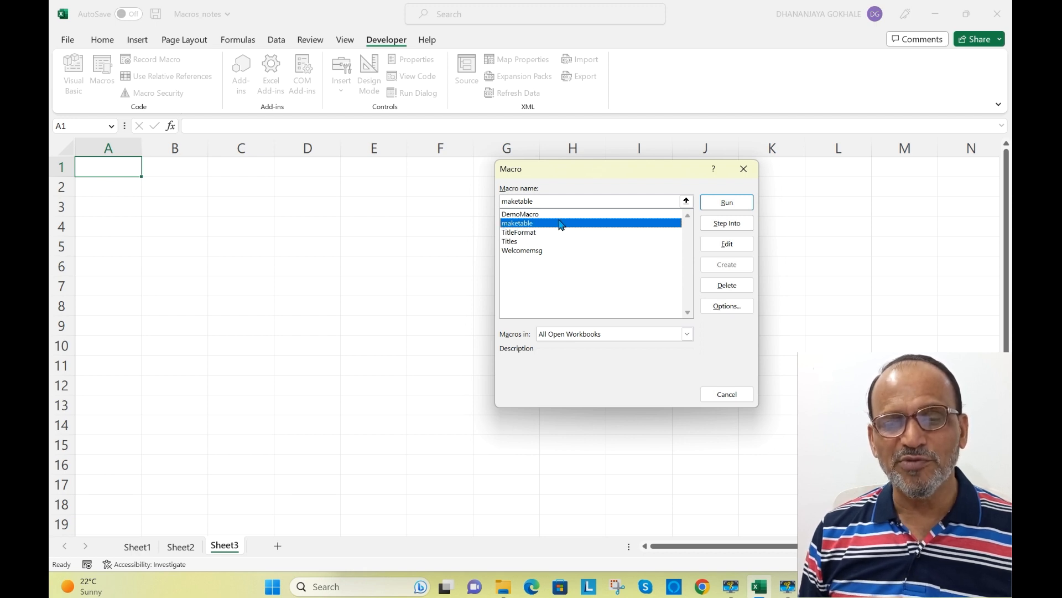
{"action": "left_click", "coordinate": [718, 202]}
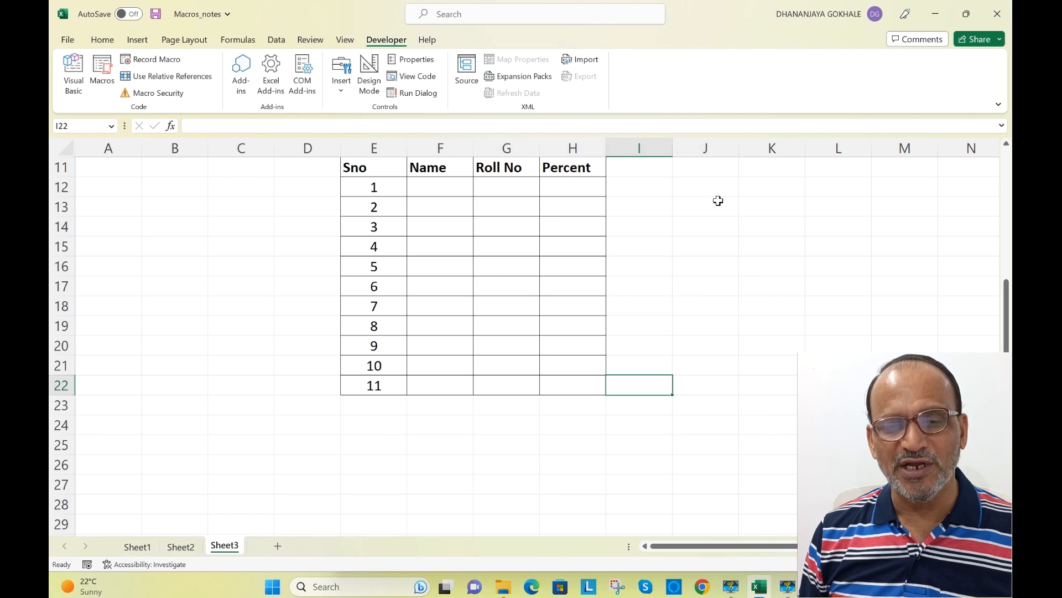
{"action": "scroll", "coordinate": [706, 250], "scroll_direction": "up", "scroll_amount": 4}
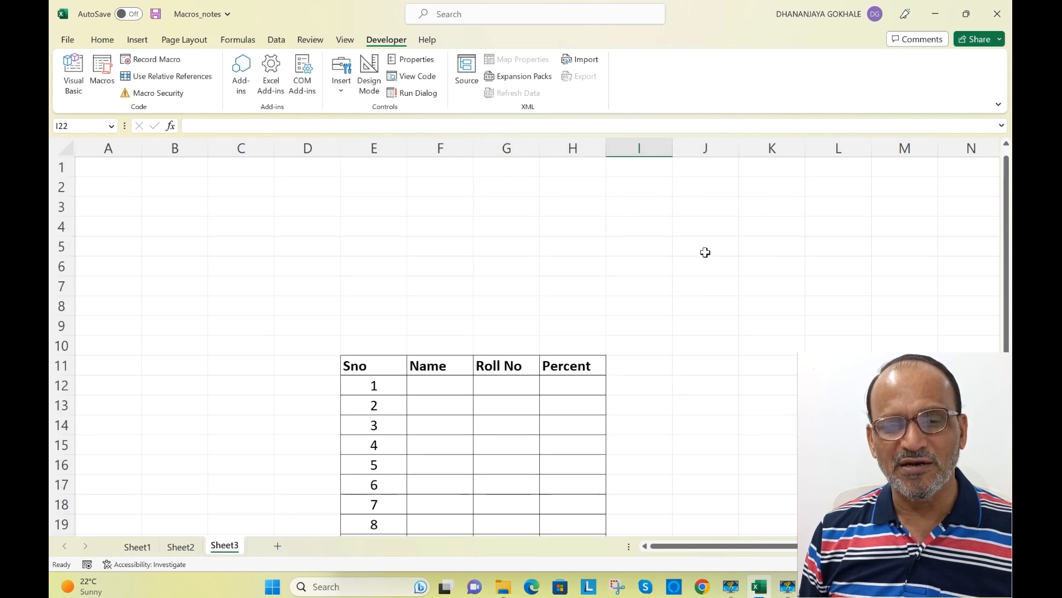
{"action": "scroll", "coordinate": [706, 252], "scroll_direction": "down", "scroll_amount": 4}
{"action": "scroll", "coordinate": [706, 253], "scroll_direction": "up", "scroll_amount": 2}
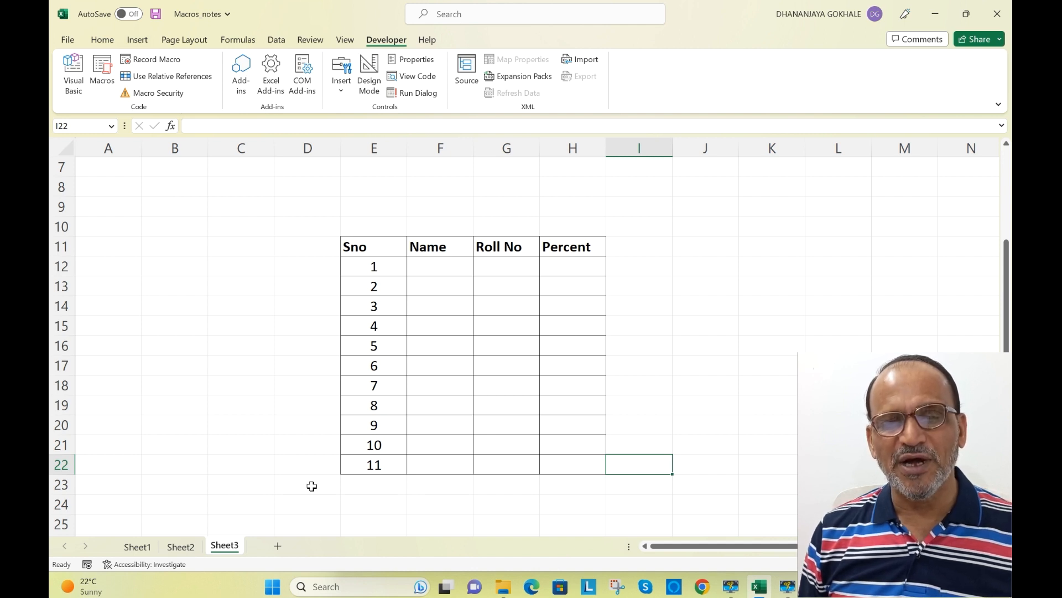
Add a new worksheet and run the TitleFormat macro on it
{"action": "left_click", "coordinate": [278, 546]}
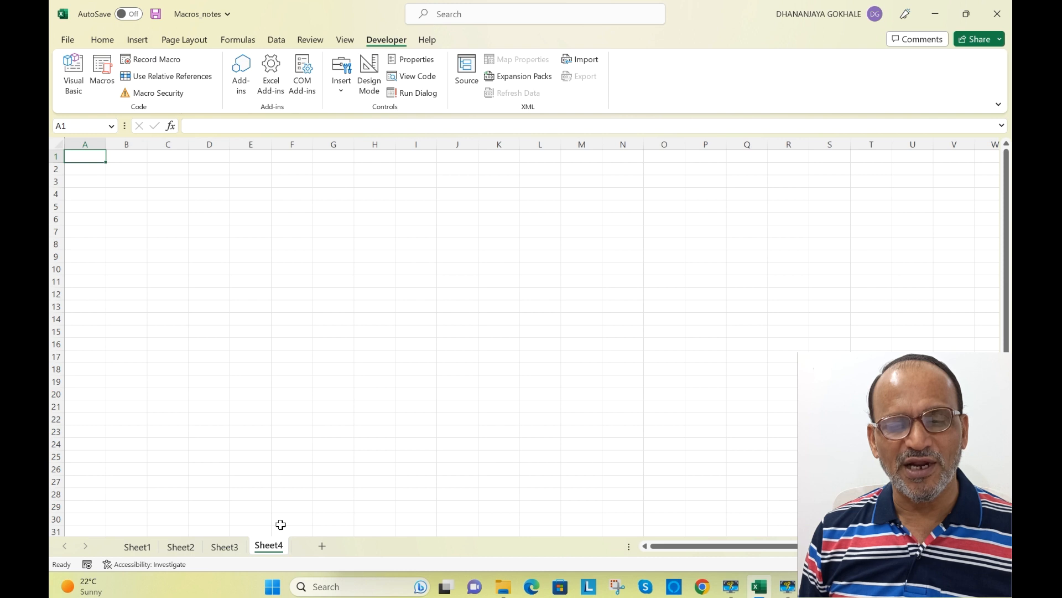
{"action": "scroll", "coordinate": [347, 378], "scroll_direction": "up", "scroll_amount": 2}
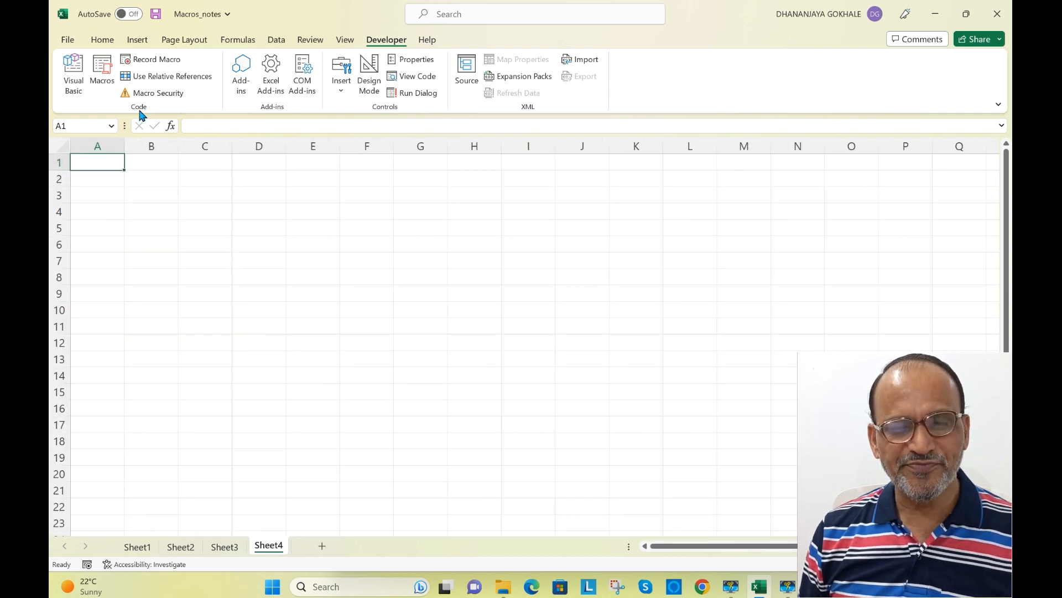
{"action": "left_click", "coordinate": [109, 78]}
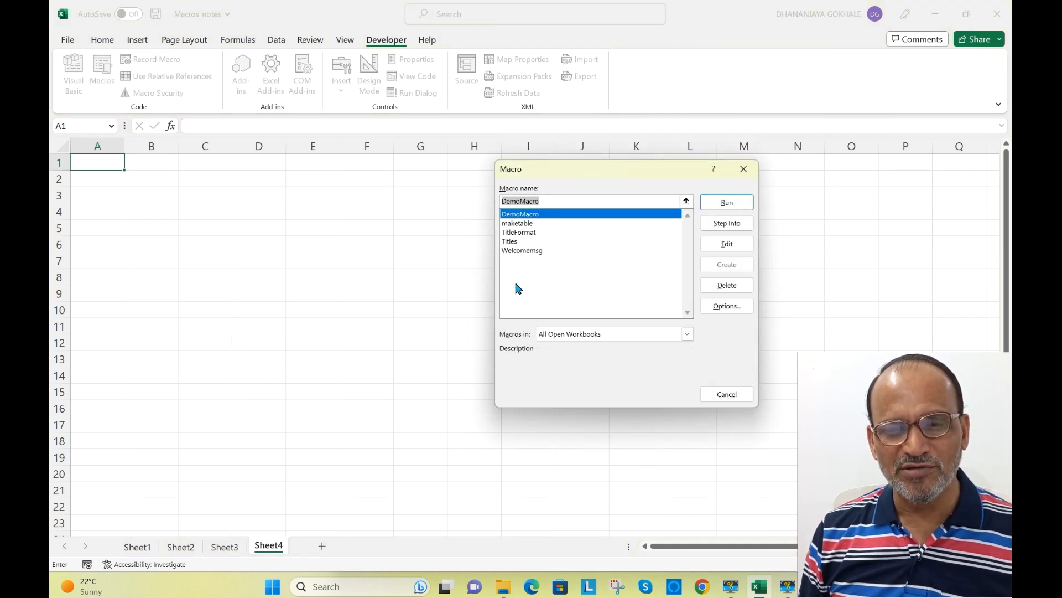
{"action": "left_click", "coordinate": [526, 233]}
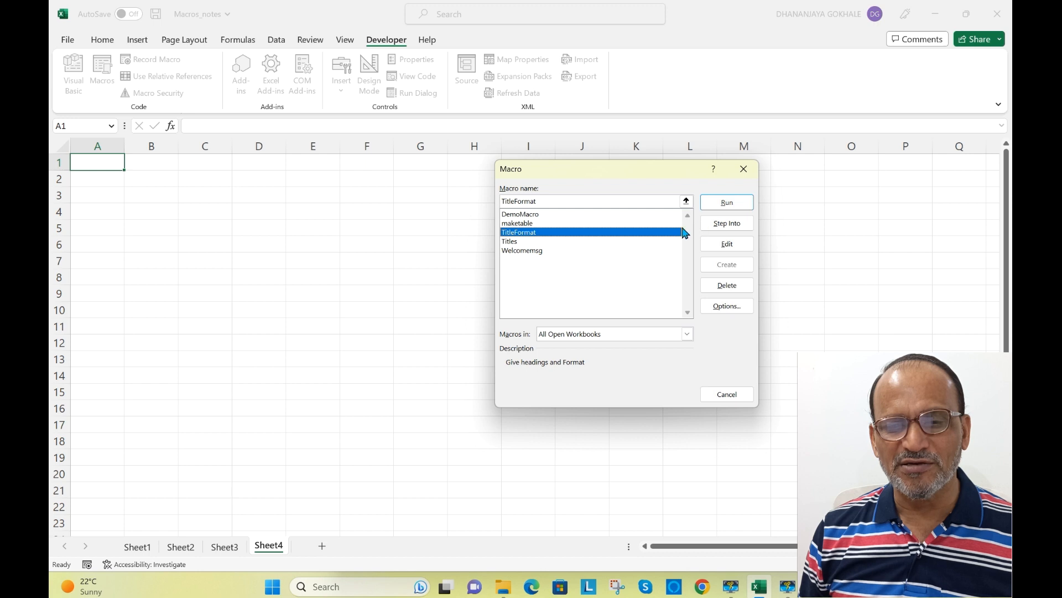
{"action": "left_click", "coordinate": [730, 203]}
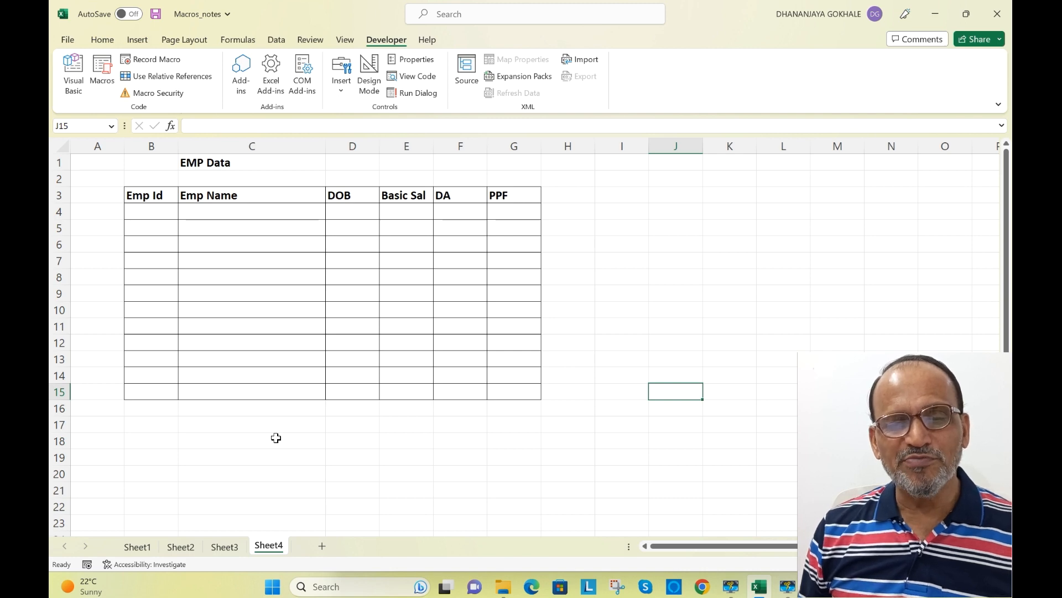
Add another new worksheet and start recording a macro named Hi, stored in this workbook
{"action": "left_click", "coordinate": [322, 547]}
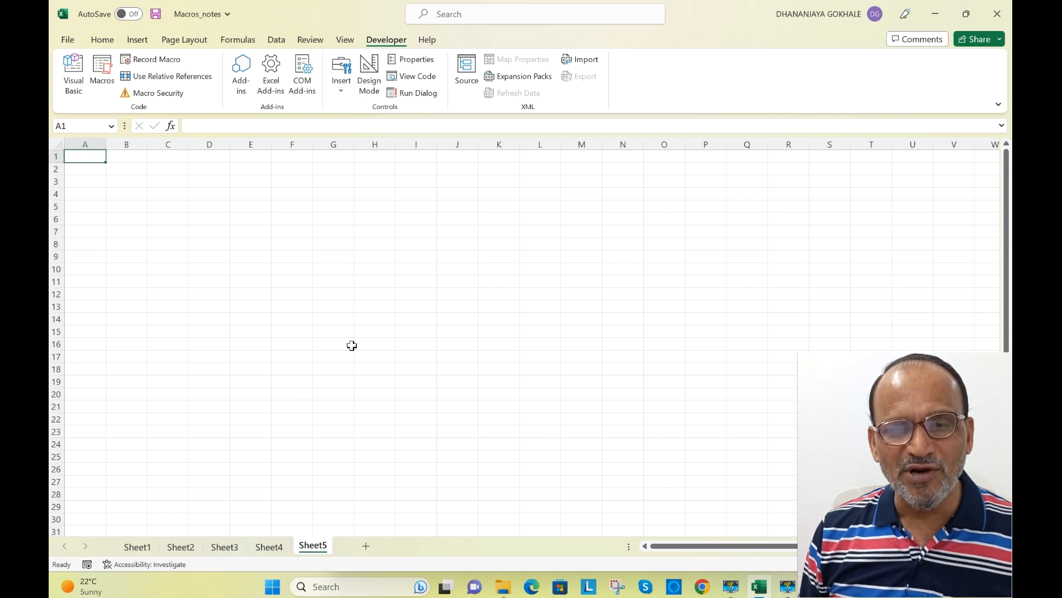
{"action": "scroll", "coordinate": [352, 345], "scroll_direction": "up", "scroll_amount": 3}
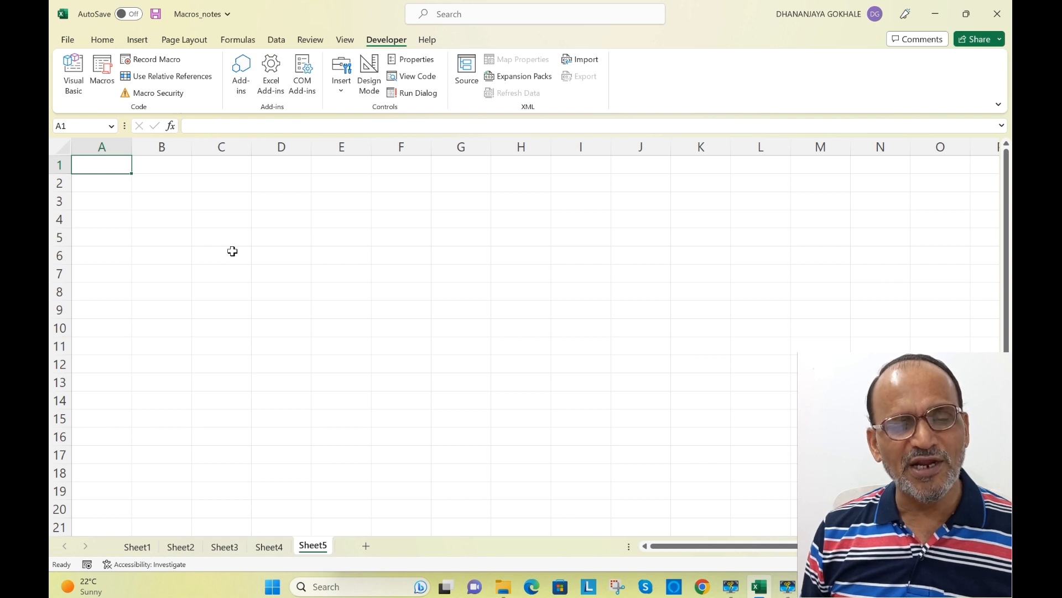
{"action": "left_click", "coordinate": [158, 59]}
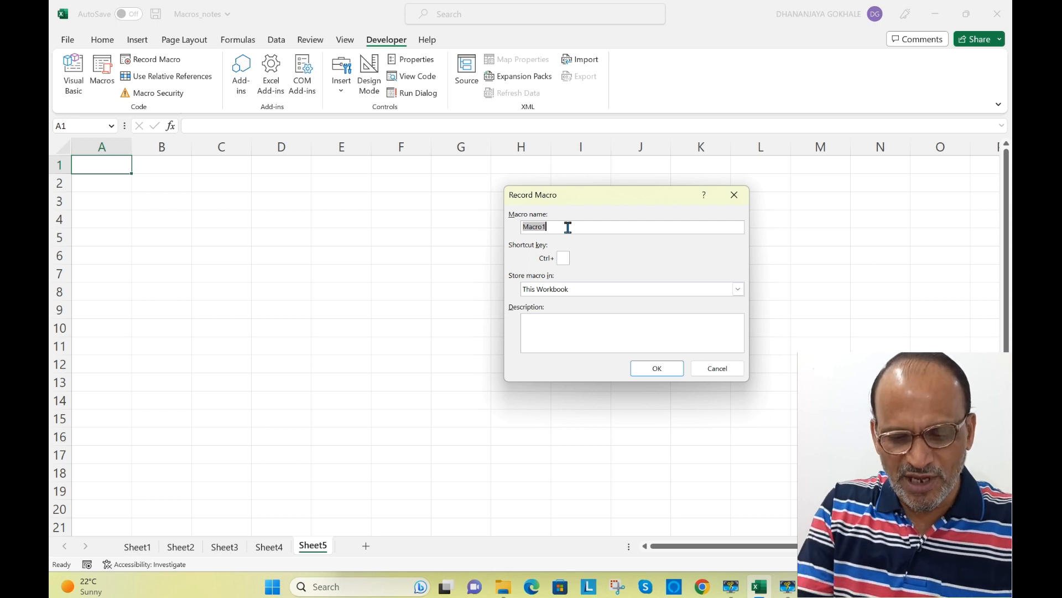
{"action": "type", "text": "Hi"}
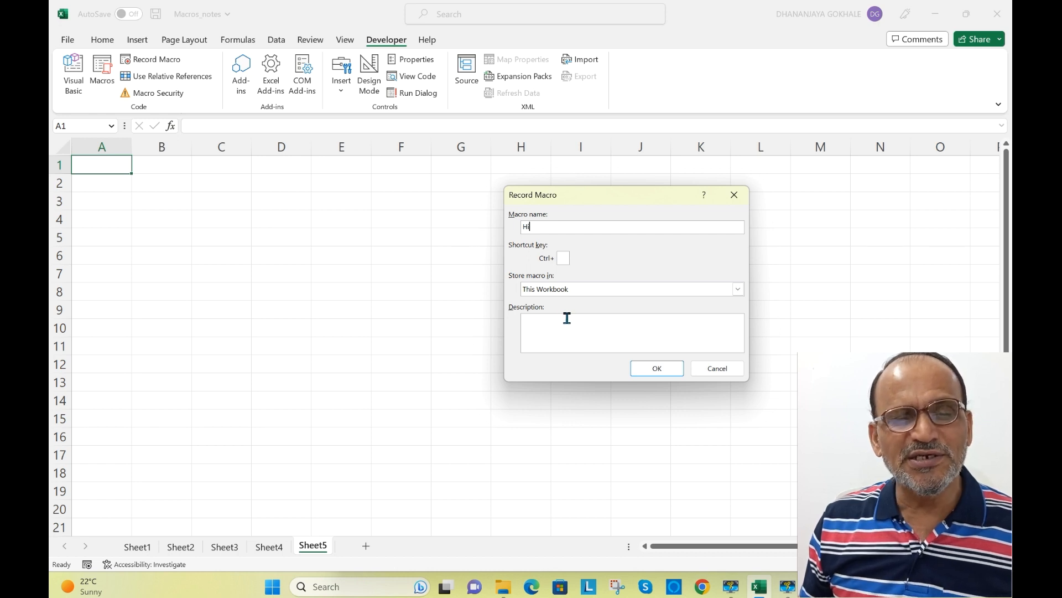
{"action": "left_click", "coordinate": [667, 369]}
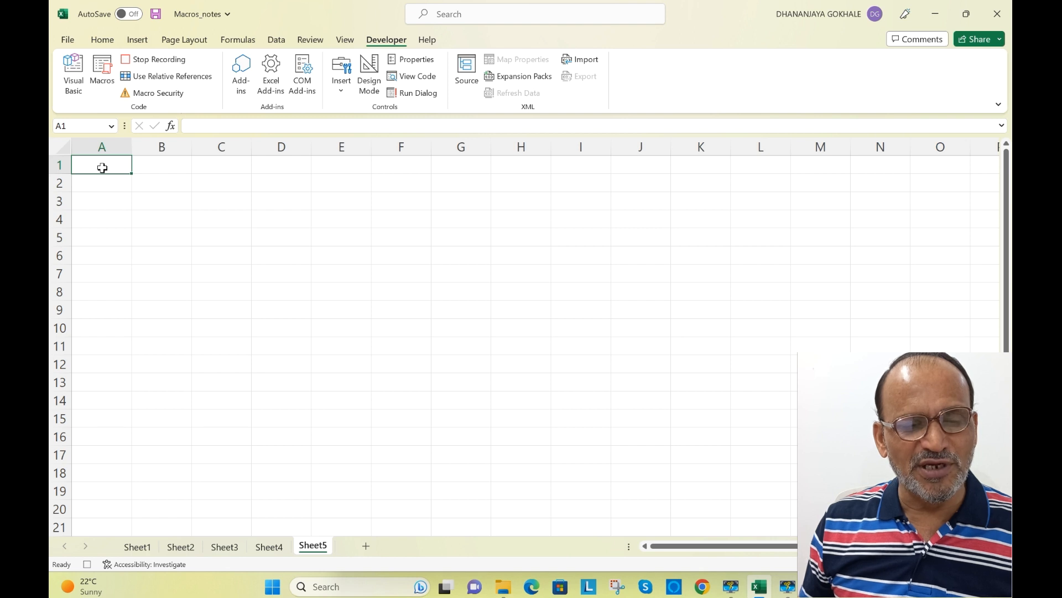
Enter the text "Hi ! How are You doing ?" in cell A1
{"action": "type", "text": "Hi"}
{"action": "type", "text": "! How are Y"}
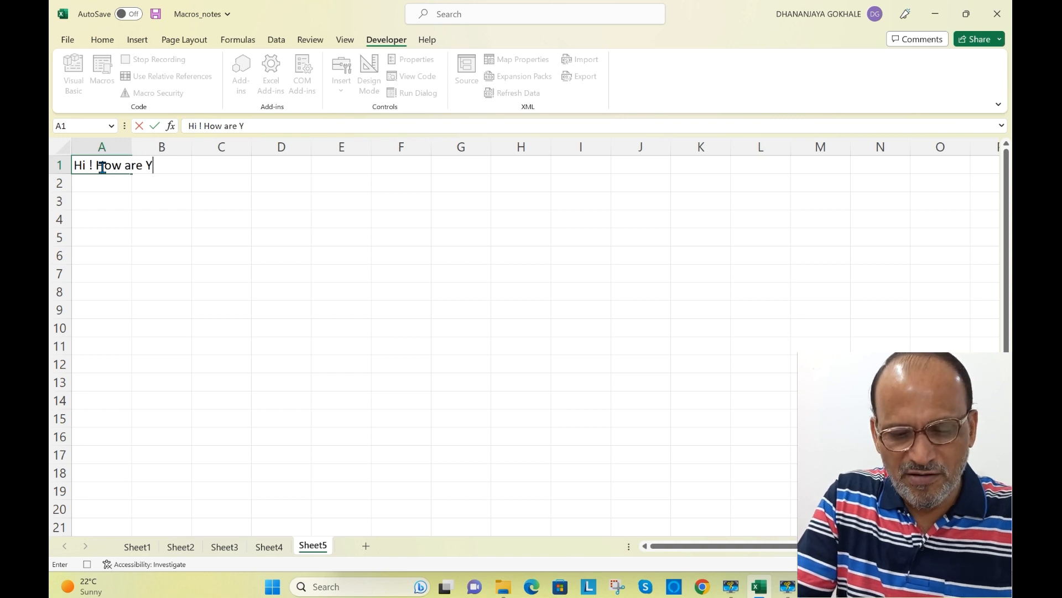
{"action": "type", "text": "ou doing"}
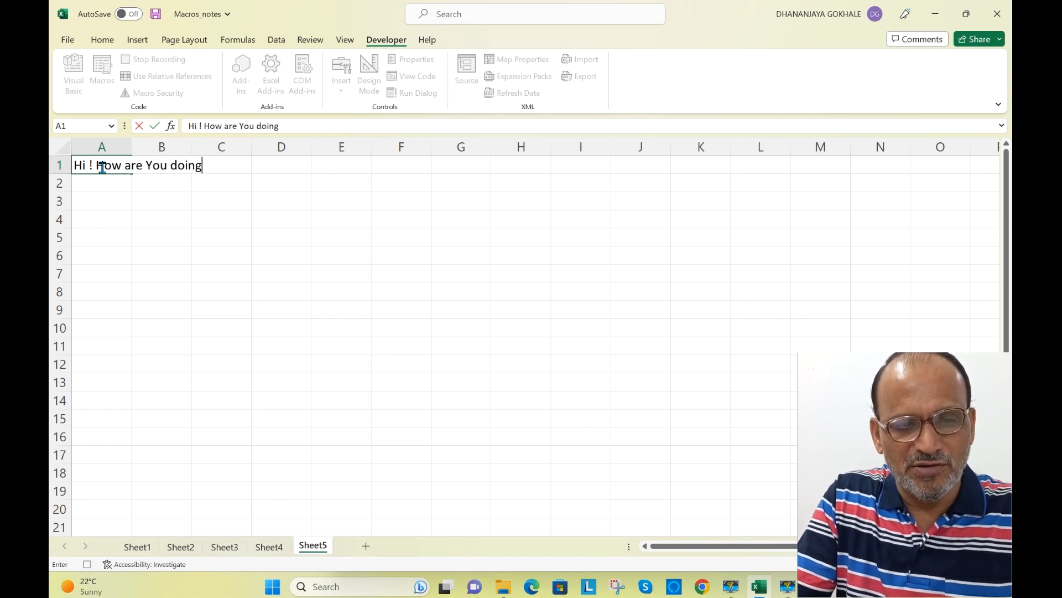
{"action": "type", "text": " ?"}
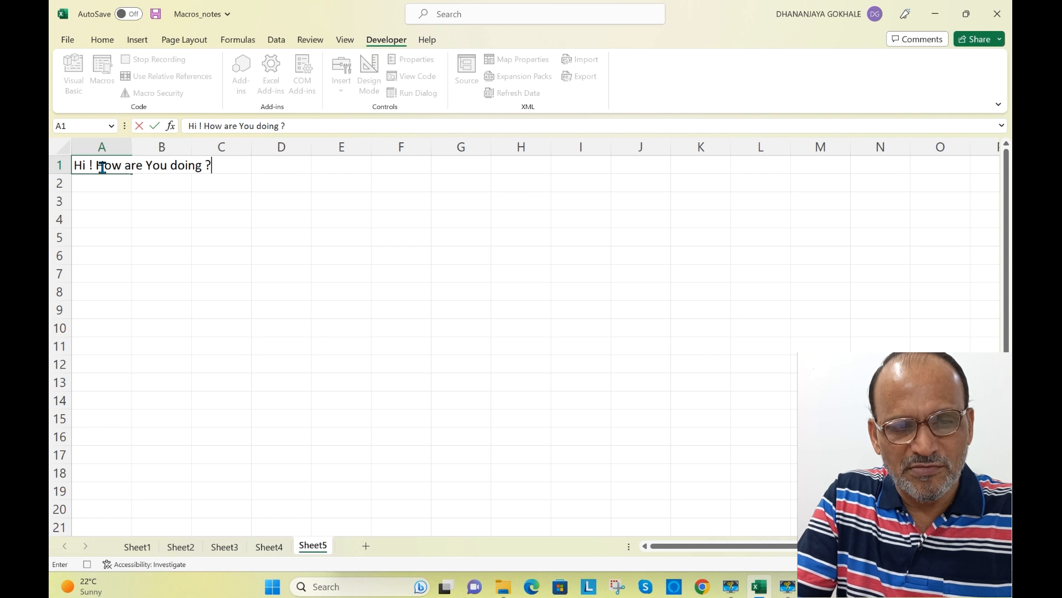
{"action": "left_click", "coordinate": [220, 224]}
Format the greeting in cell A1 with font size 24, bold and italic
{"action": "left_click", "coordinate": [85, 165]}
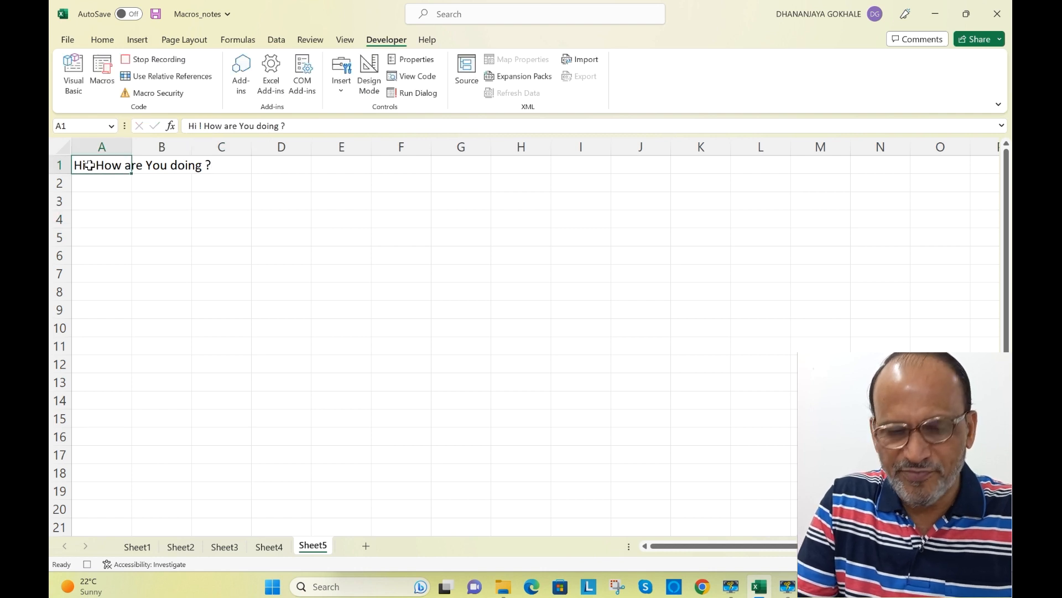
{"action": "left_click", "coordinate": [103, 39]}
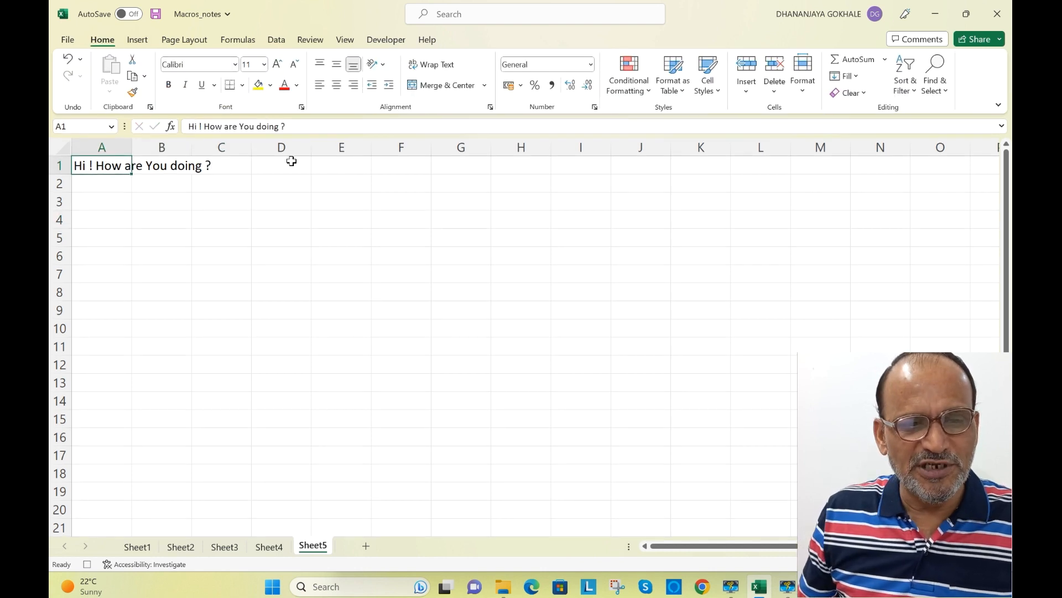
{"action": "left_click", "coordinate": [278, 65]}
{"action": "left_click", "coordinate": [278, 66]}
{"action": "left_click", "coordinate": [278, 66]}
{"action": "left_click", "coordinate": [279, 65]}
{"action": "left_click", "coordinate": [278, 66]}
{"action": "left_click", "coordinate": [278, 65]}
{"action": "left_click", "coordinate": [278, 66]}
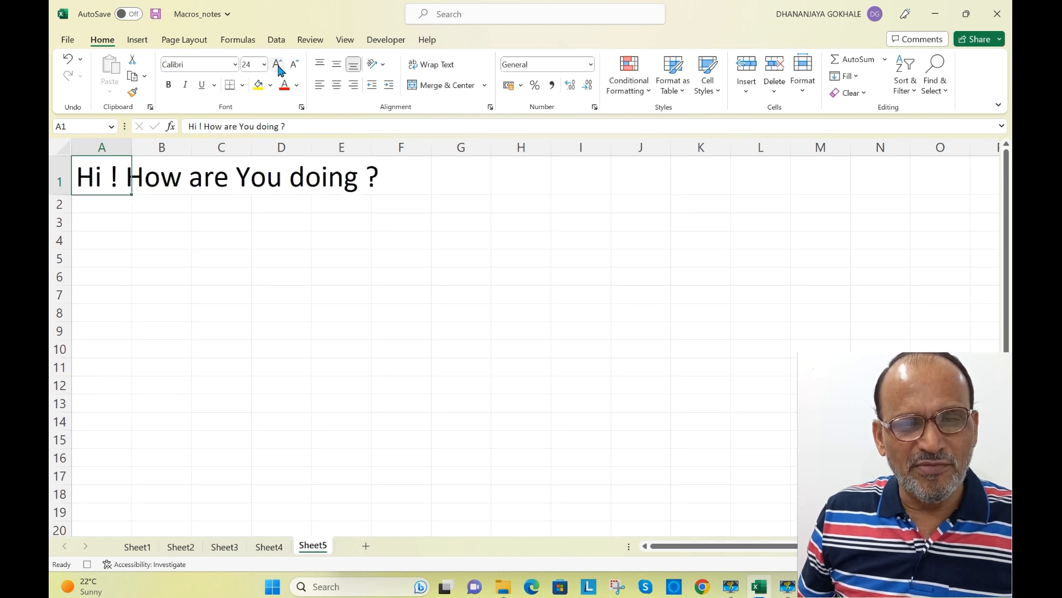
{"action": "left_click", "coordinate": [168, 85]}
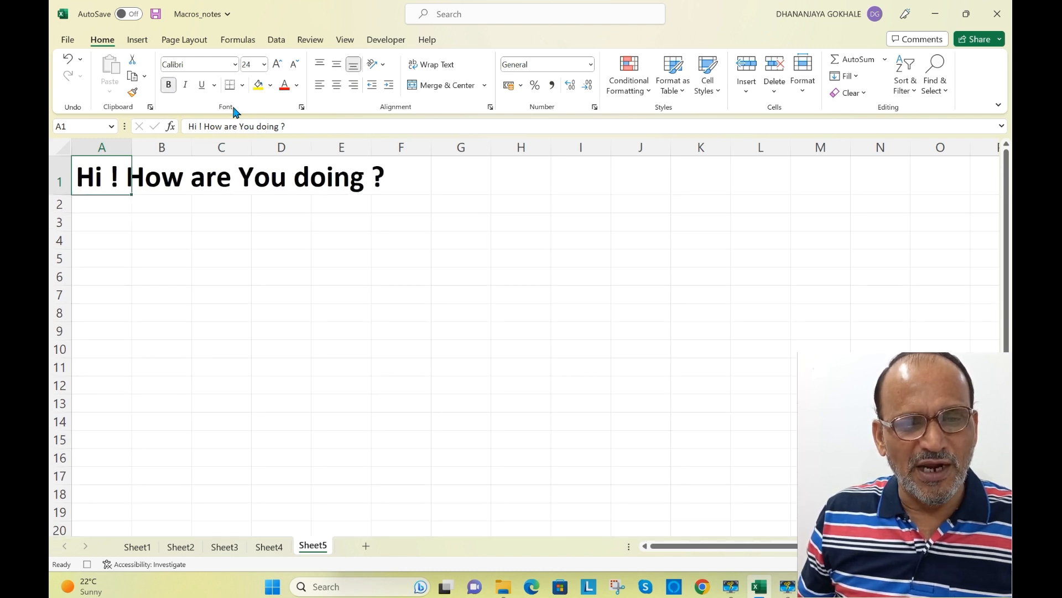
{"action": "left_click", "coordinate": [187, 86]}
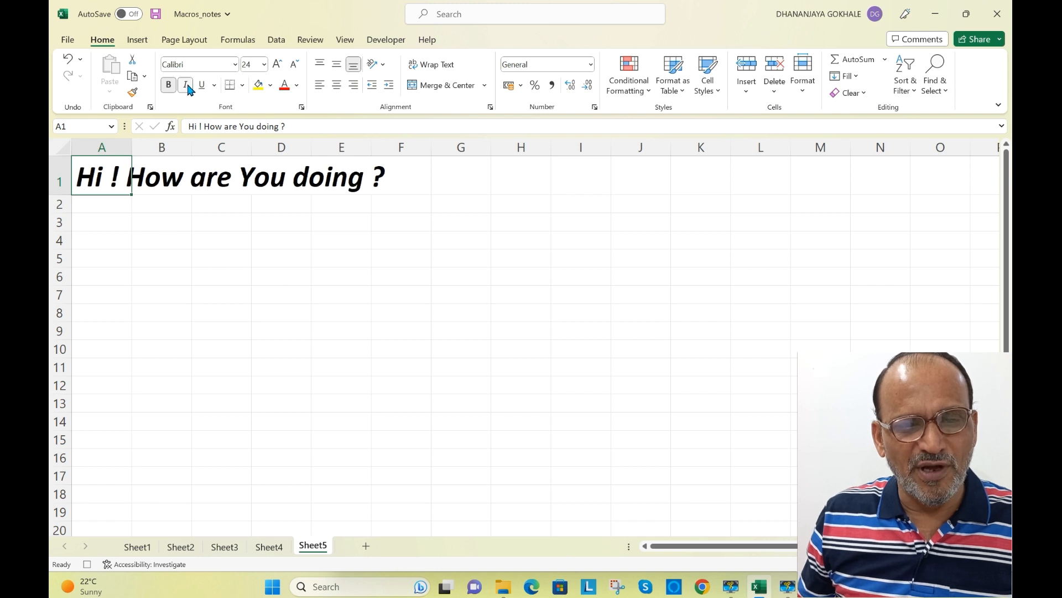
Select cell E7 and stop recording the macro
{"action": "left_click", "coordinate": [328, 296]}
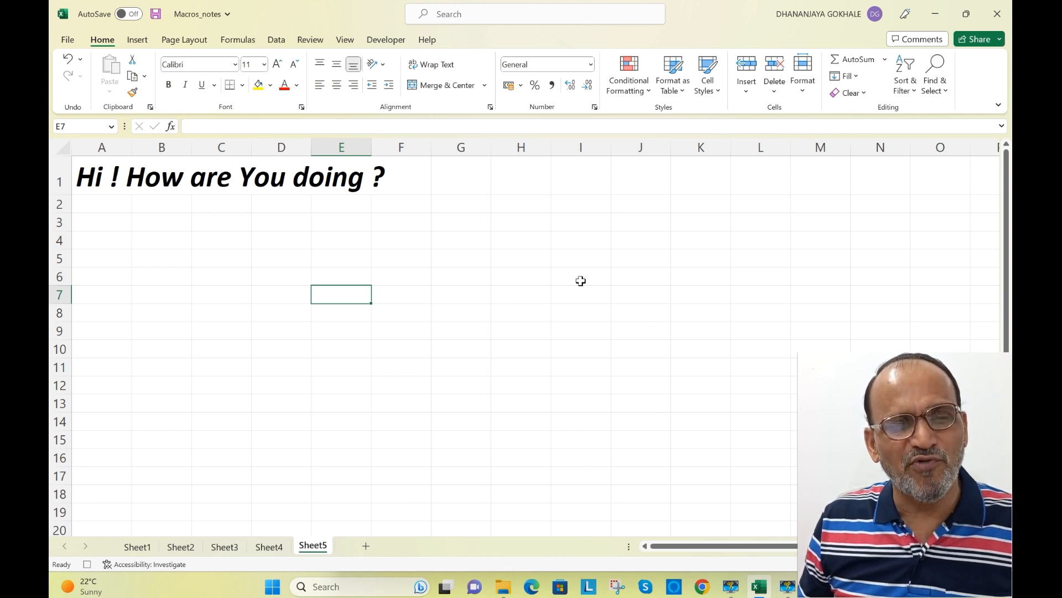
{"action": "left_click", "coordinate": [385, 40]}
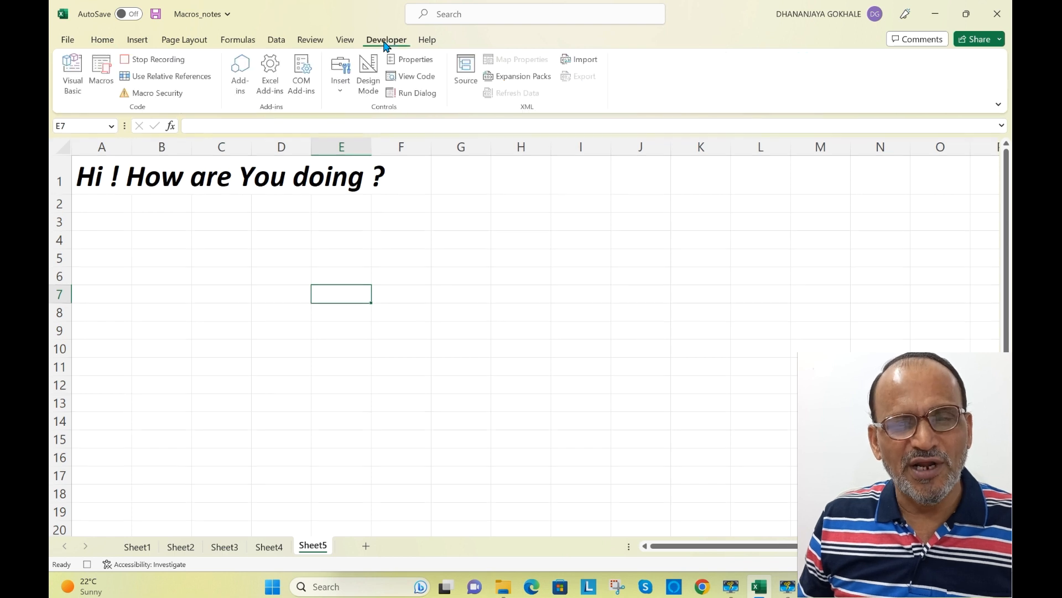
{"action": "left_click", "coordinate": [170, 60]}
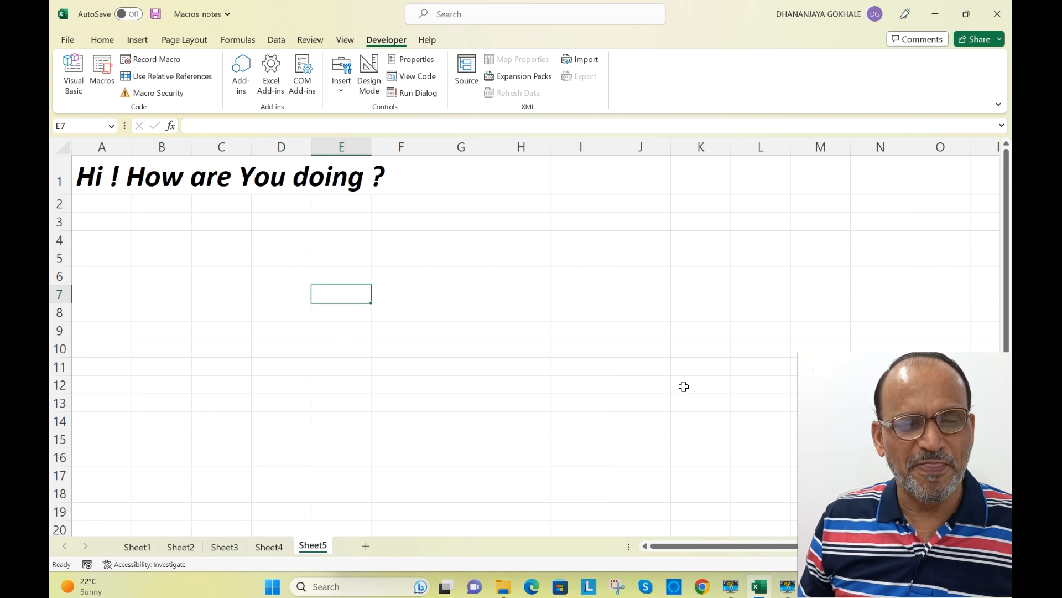
Add a new worksheet and run the Hi macro on it
{"action": "left_click", "coordinate": [366, 548]}
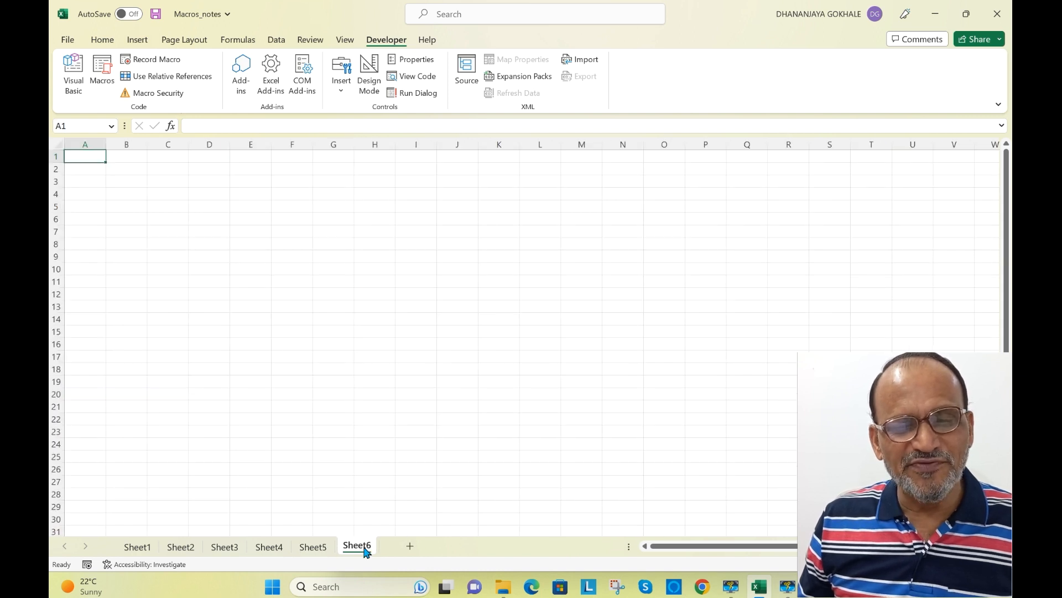
{"action": "scroll", "coordinate": [395, 323], "scroll_direction": "up", "scroll_amount": 3}
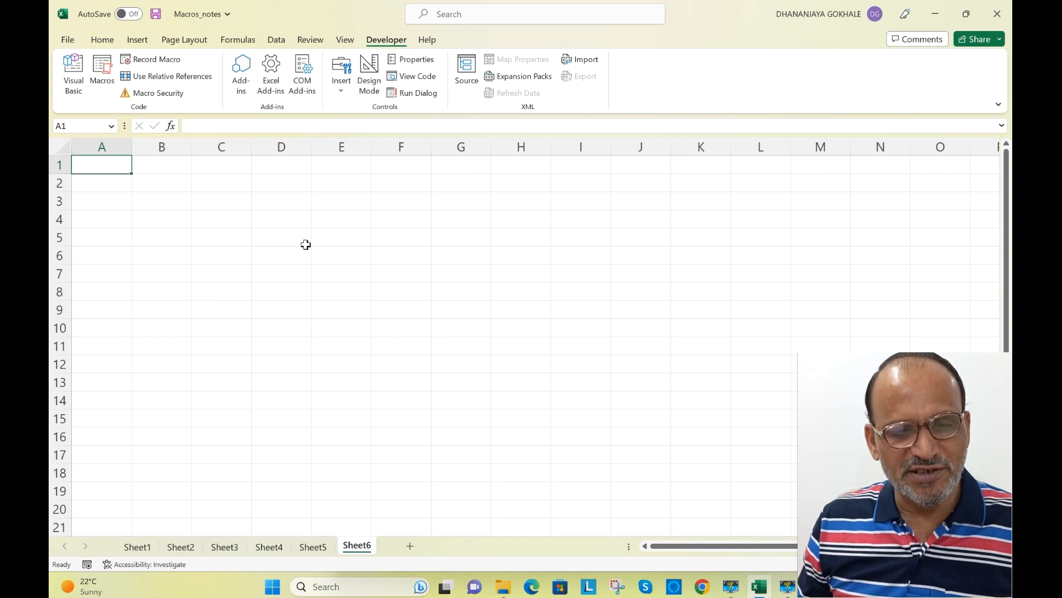
{"action": "left_click", "coordinate": [104, 77]}
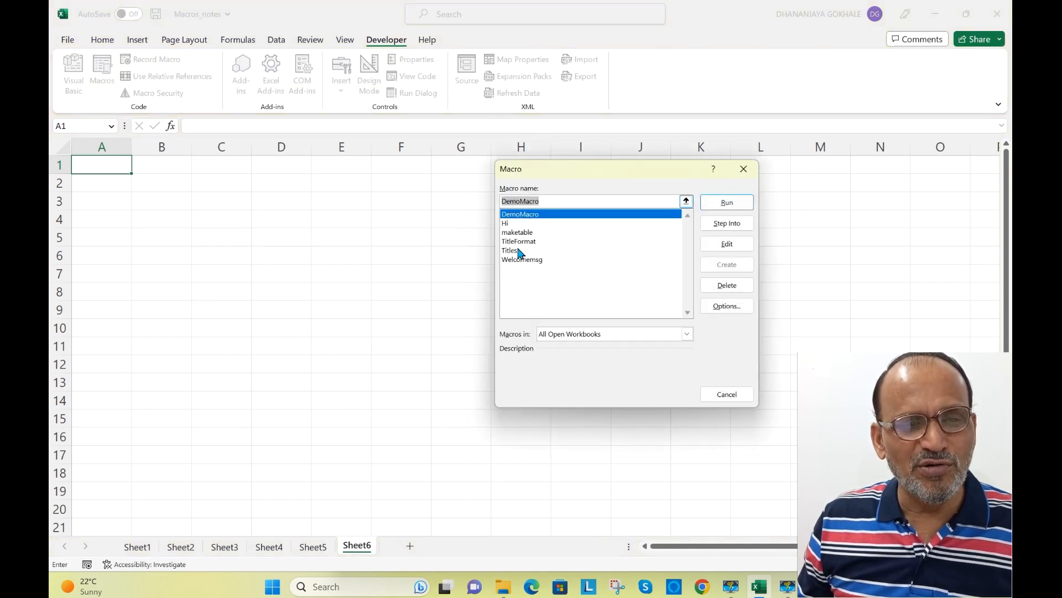
{"action": "left_click", "coordinate": [509, 224]}
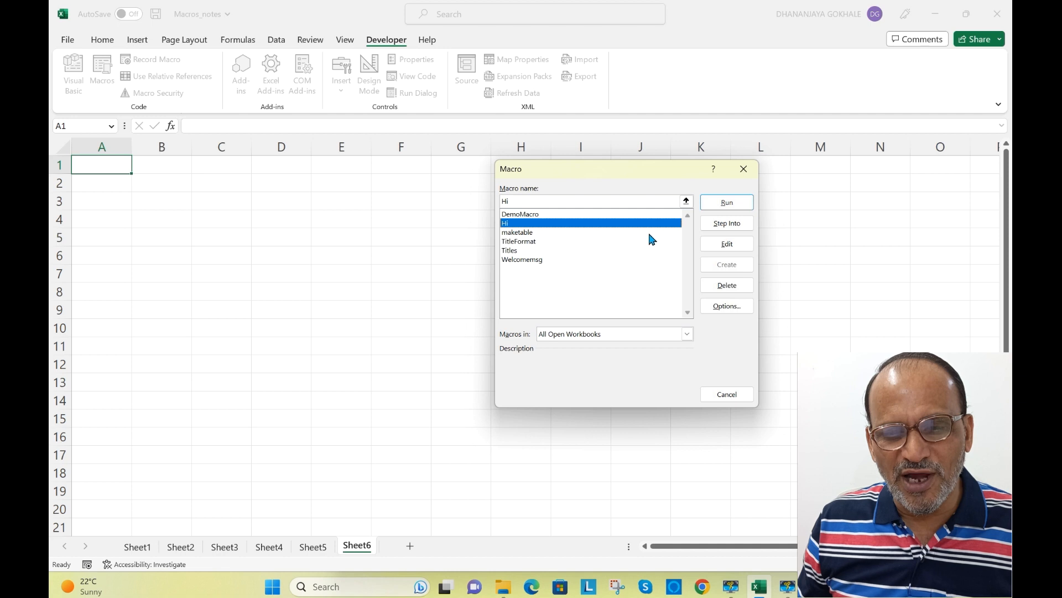
{"action": "left_click", "coordinate": [730, 202]}
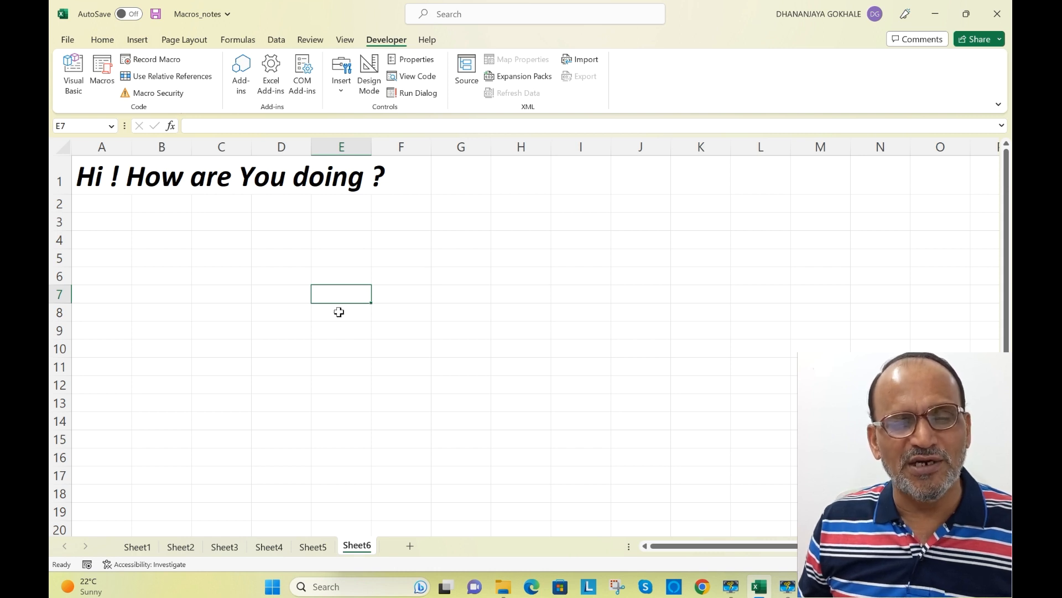
Delete the greeting text from cell A1 and select cell A7
{"action": "left_click", "coordinate": [107, 178]}
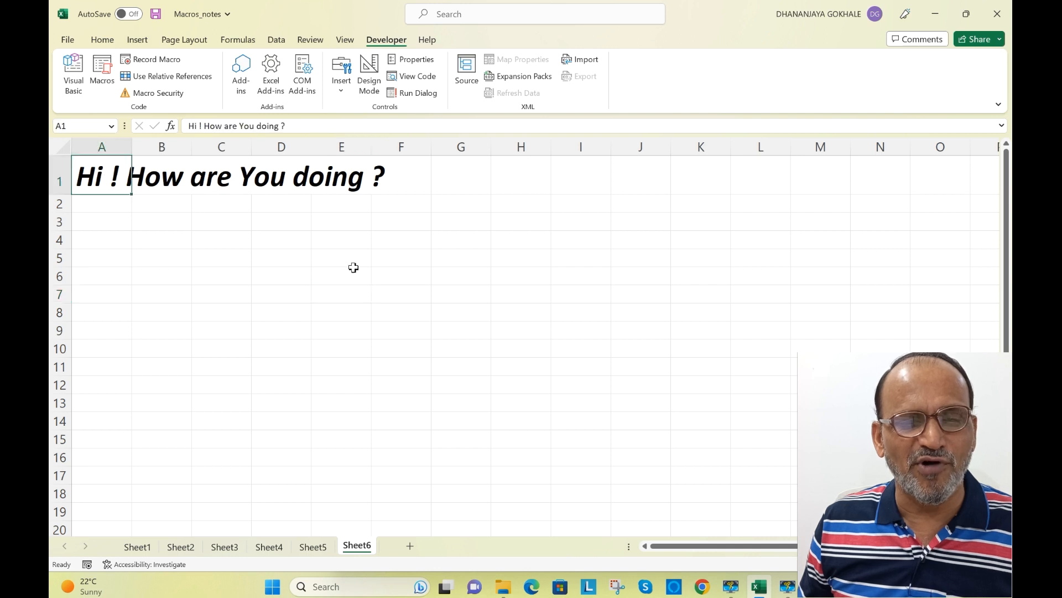
{"action": "key", "text": "Delete"}
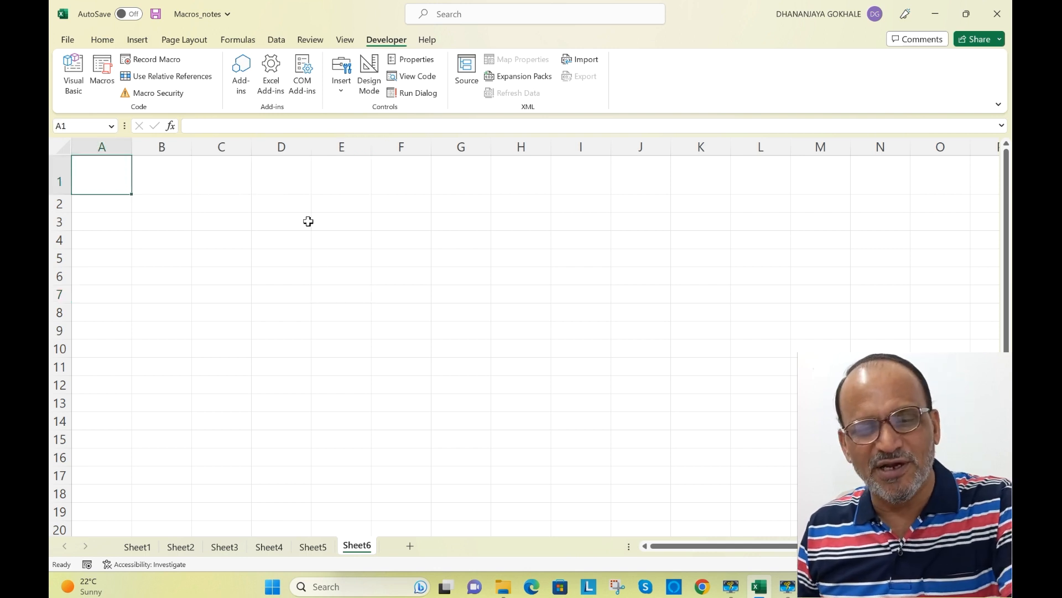
{"action": "left_click", "coordinate": [122, 293]}
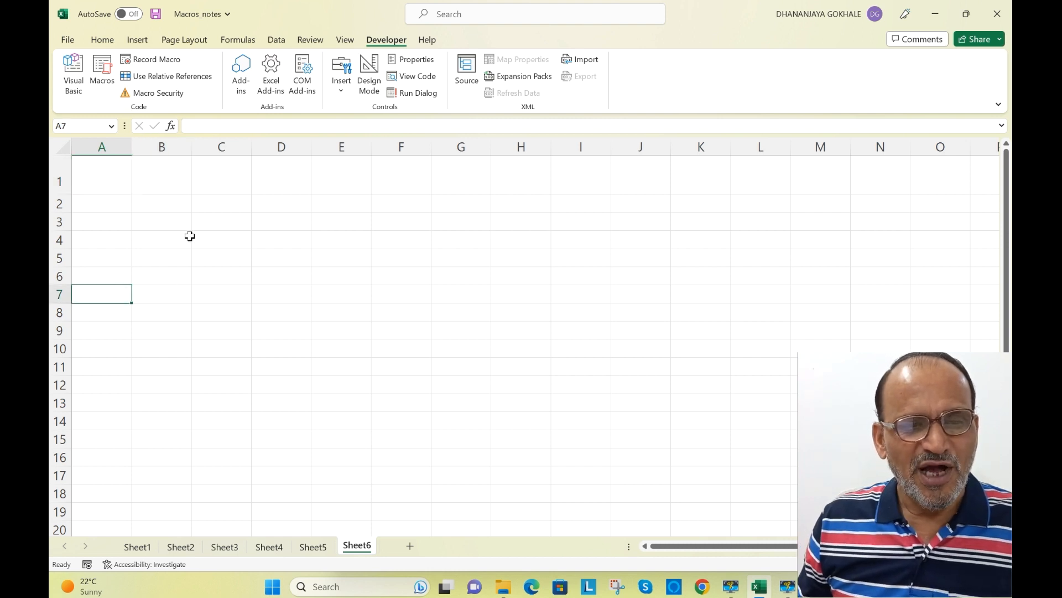
Run the Hi macro on this sheet with cell A7 as the active cell
{"action": "left_click", "coordinate": [100, 75]}
{"action": "left_click", "coordinate": [512, 224]}
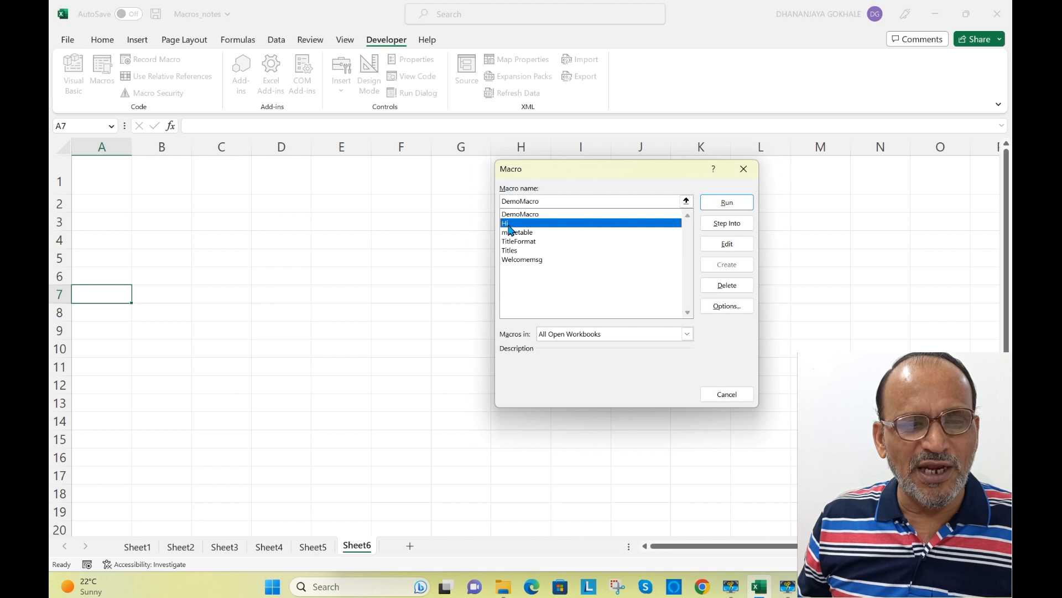
{"action": "left_click", "coordinate": [725, 203]}
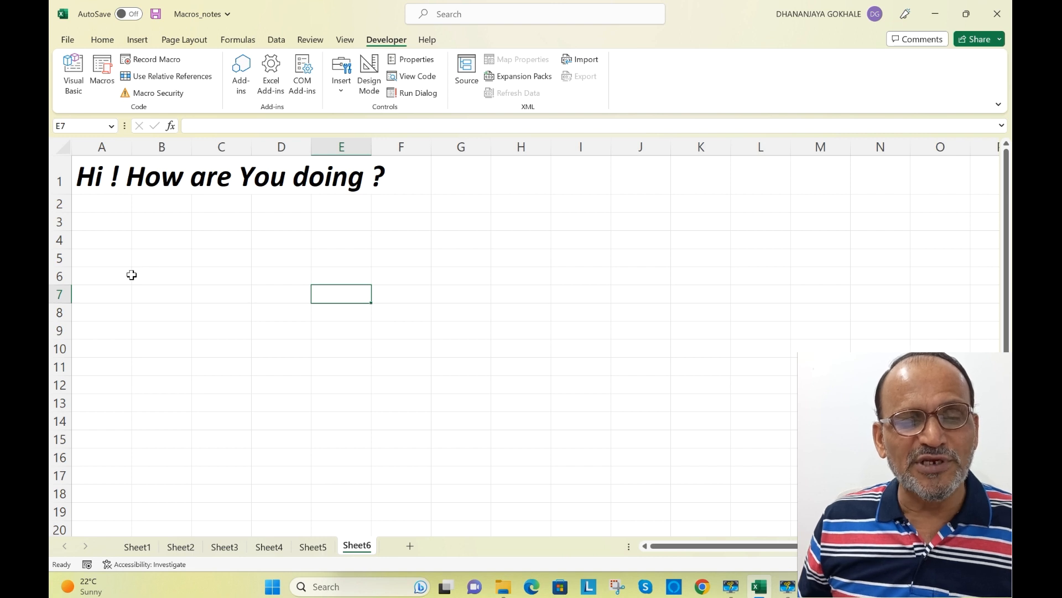
Add a new worksheet and turn on relative references for macro recording
{"action": "left_click", "coordinate": [411, 547]}
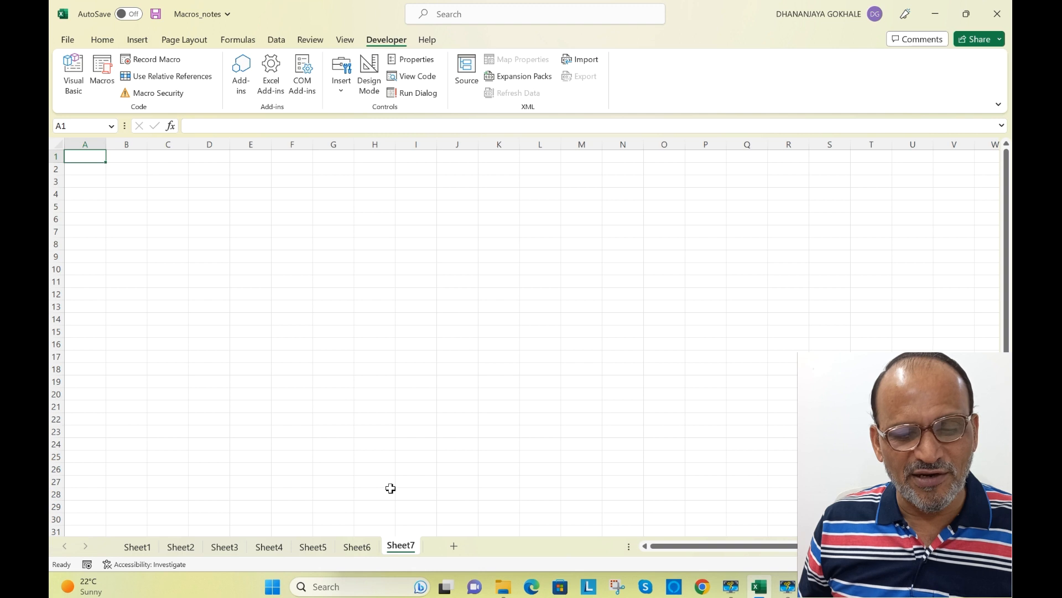
{"action": "scroll", "coordinate": [391, 488], "scroll_direction": "up", "scroll_amount": 4}
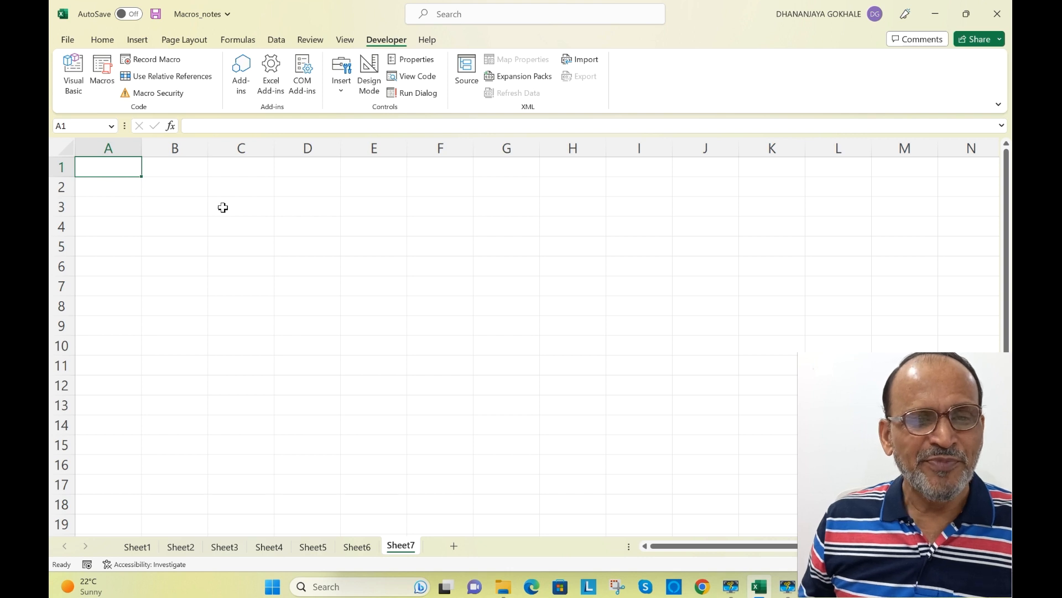
{"action": "left_click", "coordinate": [192, 80]}
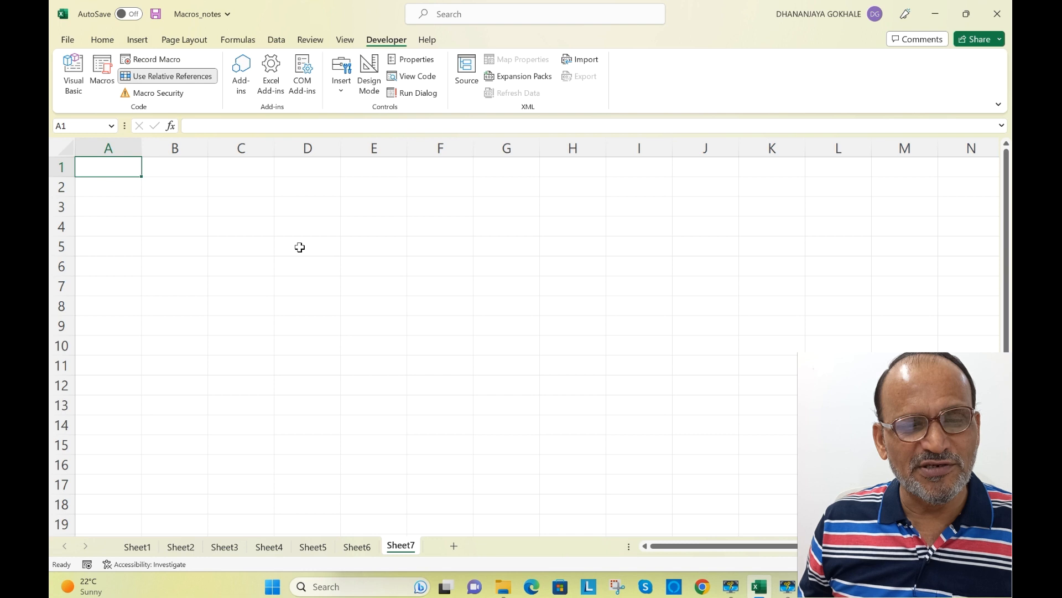
Try to start recording a macro named Hi2, stored in this workbook
{"action": "left_click", "coordinate": [174, 62]}
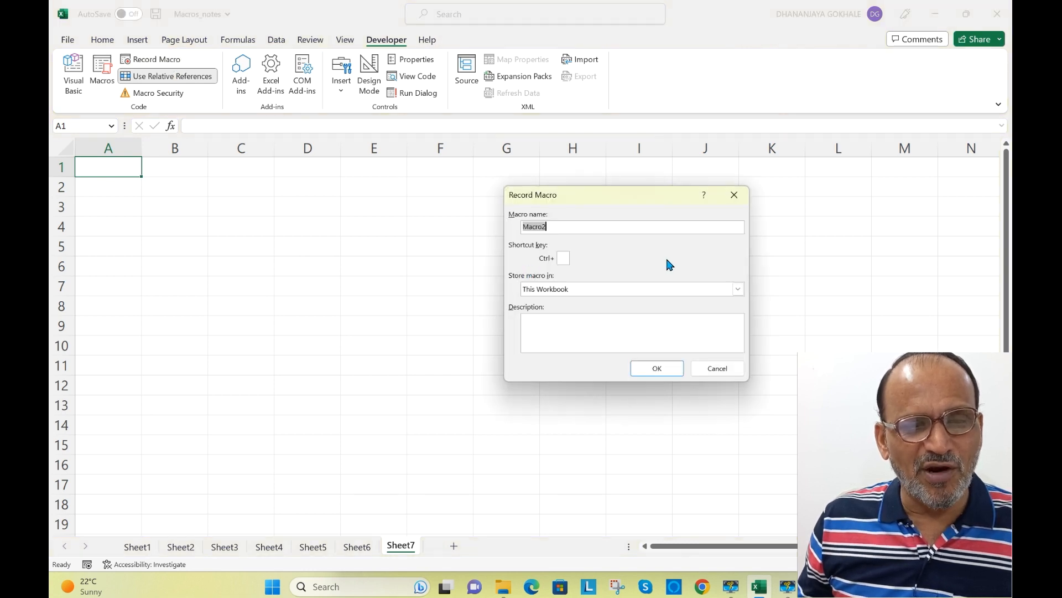
{"action": "type", "text": "Hi"}
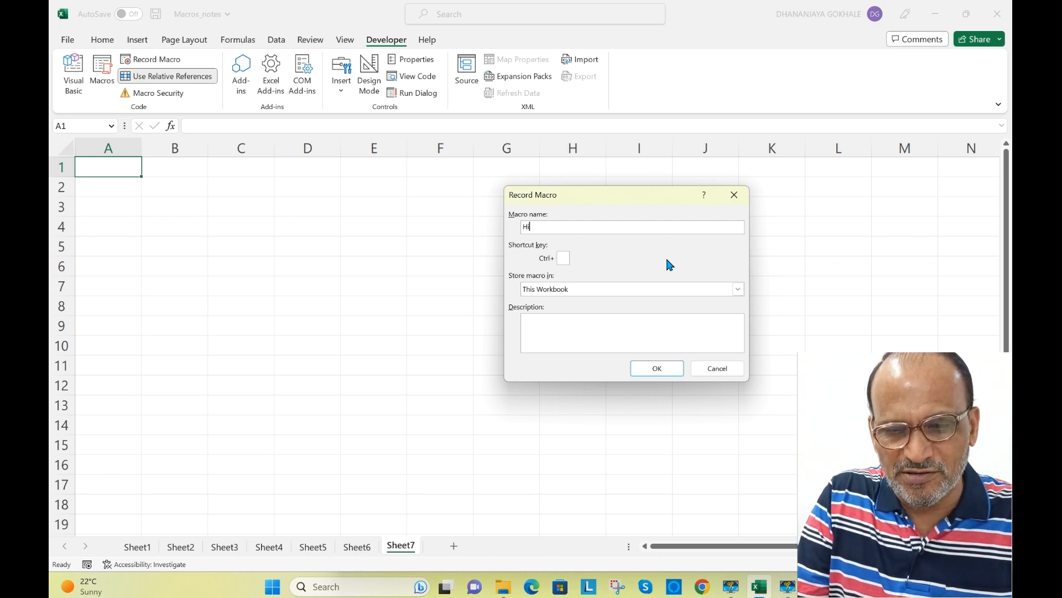
{"action": "type", "text": "2"}
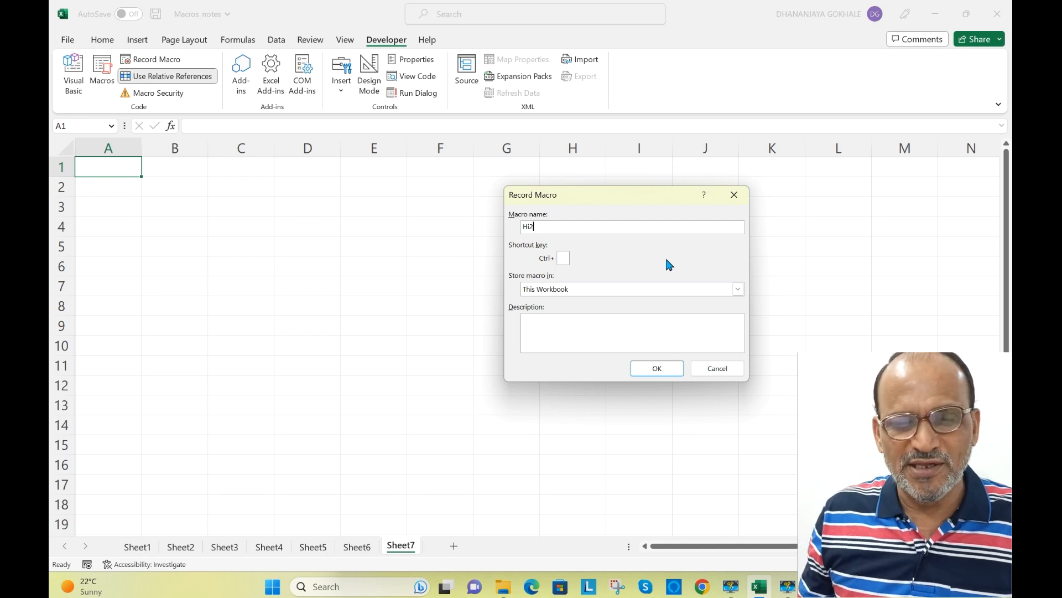
{"action": "left_click", "coordinate": [657, 369]}
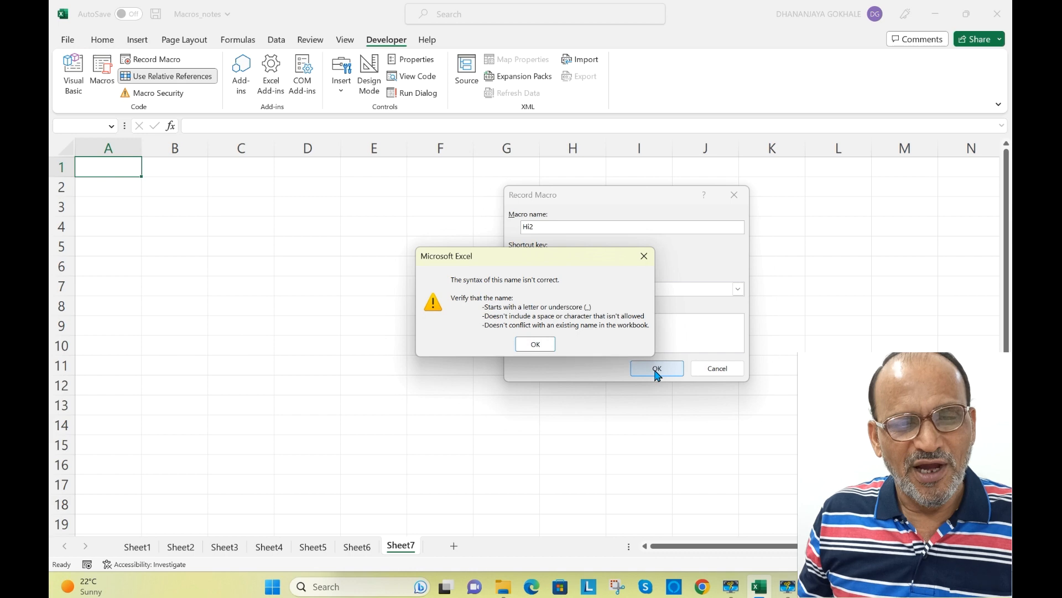
{"action": "left_click", "coordinate": [533, 345]}
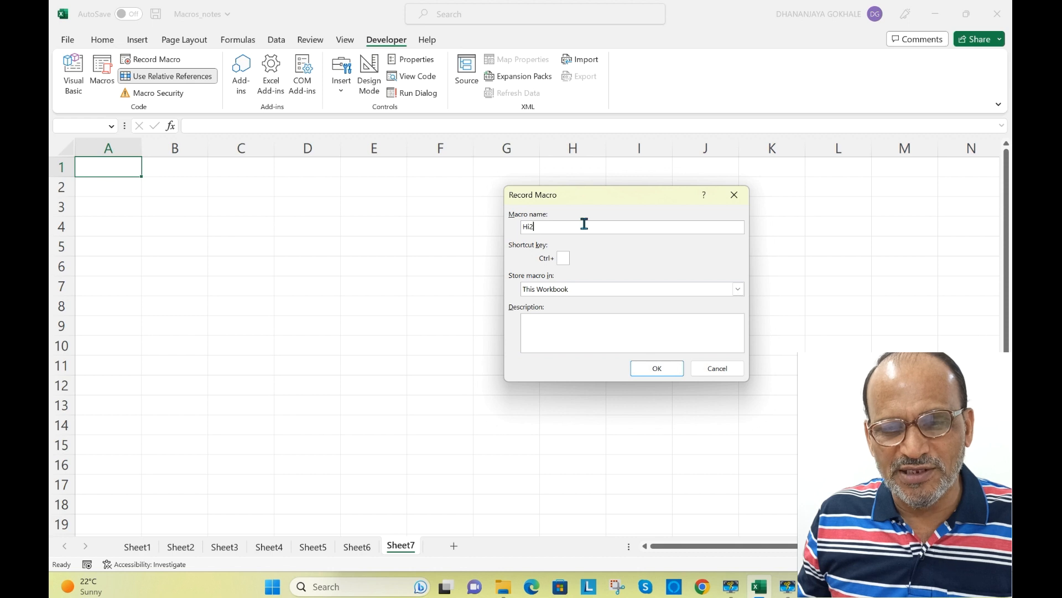
Name the new macro Hihello and start recording it
{"action": "key", "text": "BackSpace"}
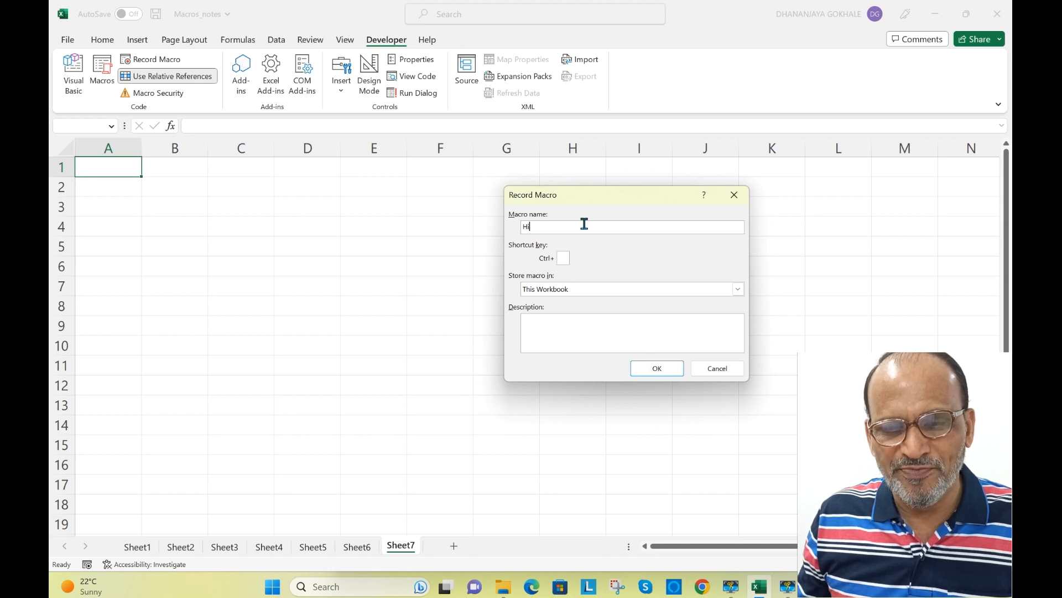
{"action": "type", "text": "hello"}
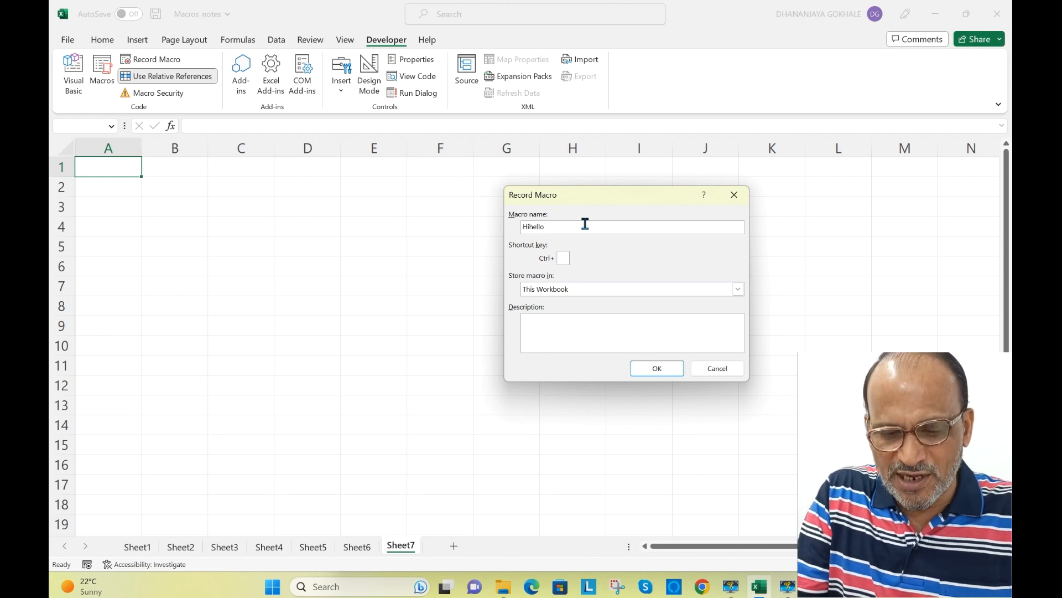
{"action": "left_click", "coordinate": [657, 374]}
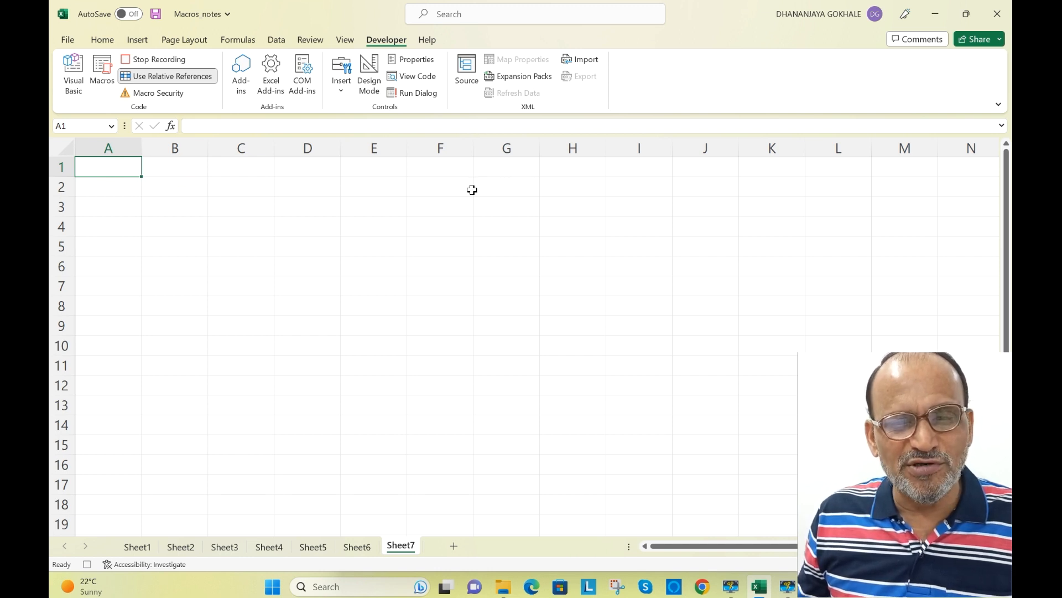
Enter the greeting "Hi ! Good Evening !" in cell F1
{"action": "left_click", "coordinate": [439, 169]}
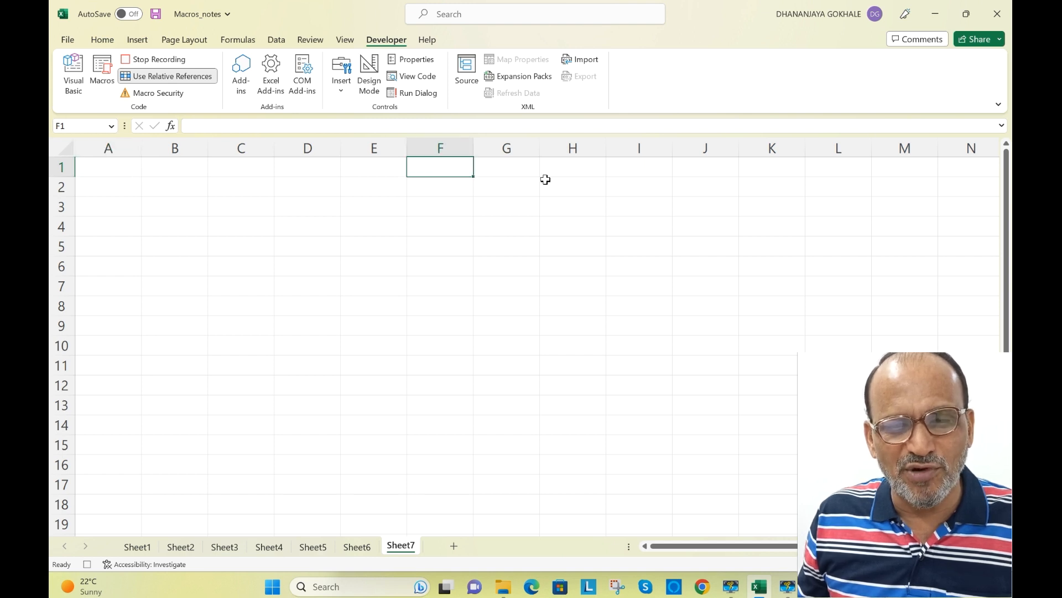
{"action": "type", "text": "Hi"}
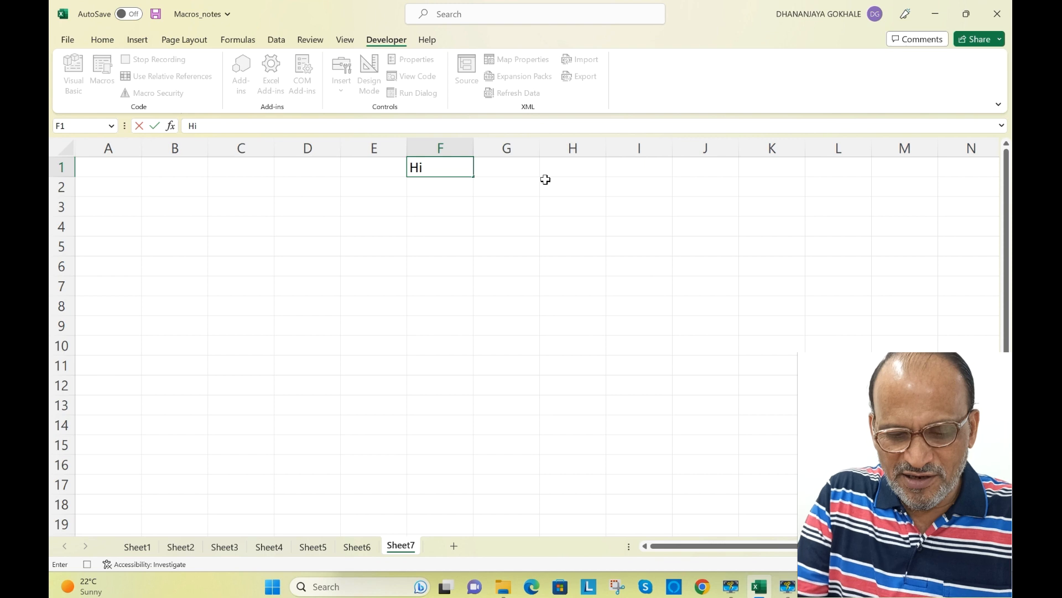
{"action": "type", "text": "Goo"}
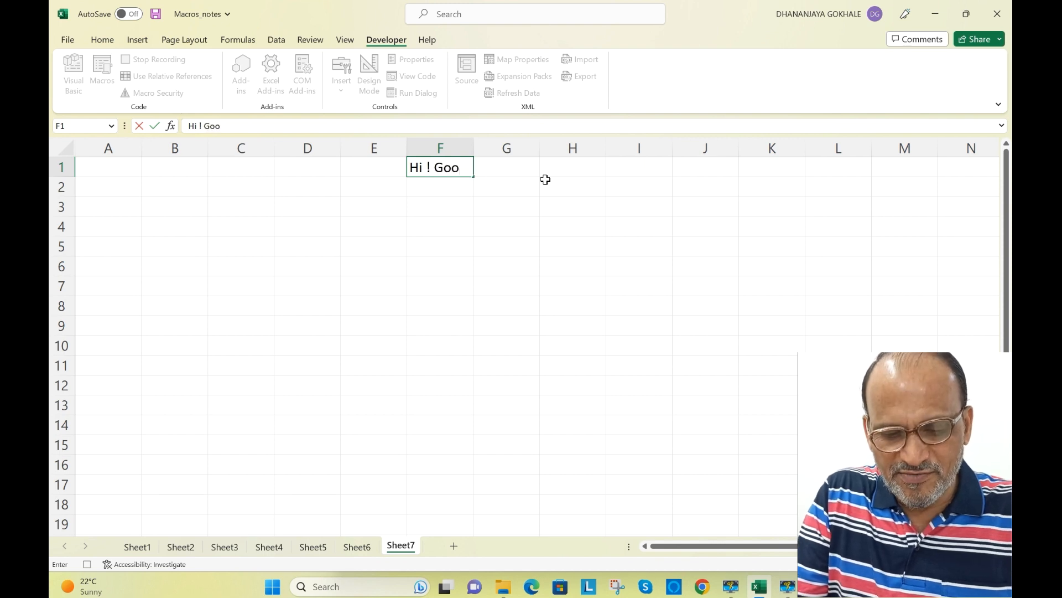
{"action": "type", "text": "d Evening"}
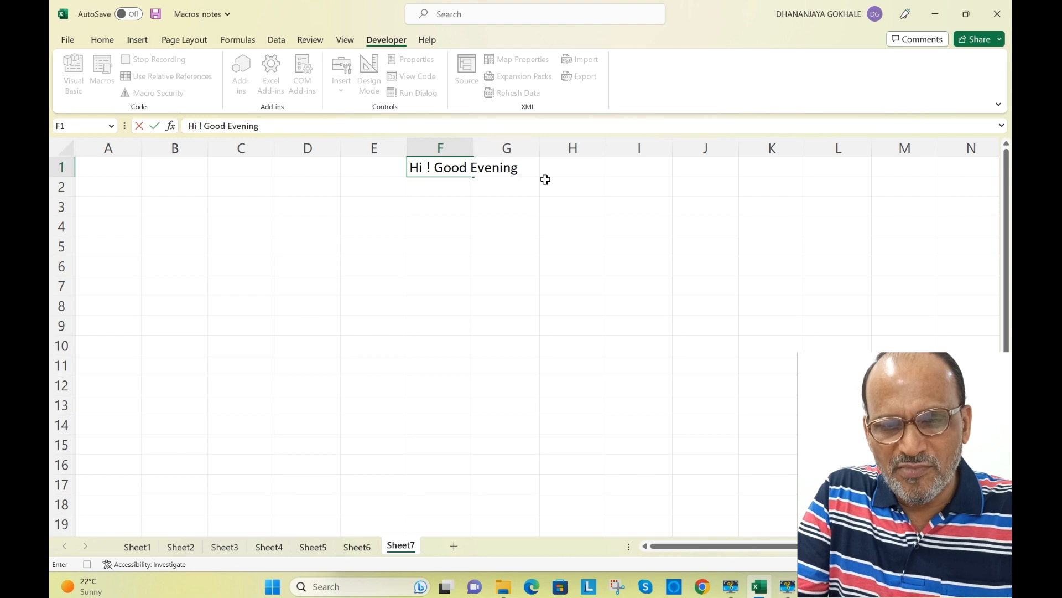
{"action": "type", "text": " !"}
{"action": "key", "text": "Return"}
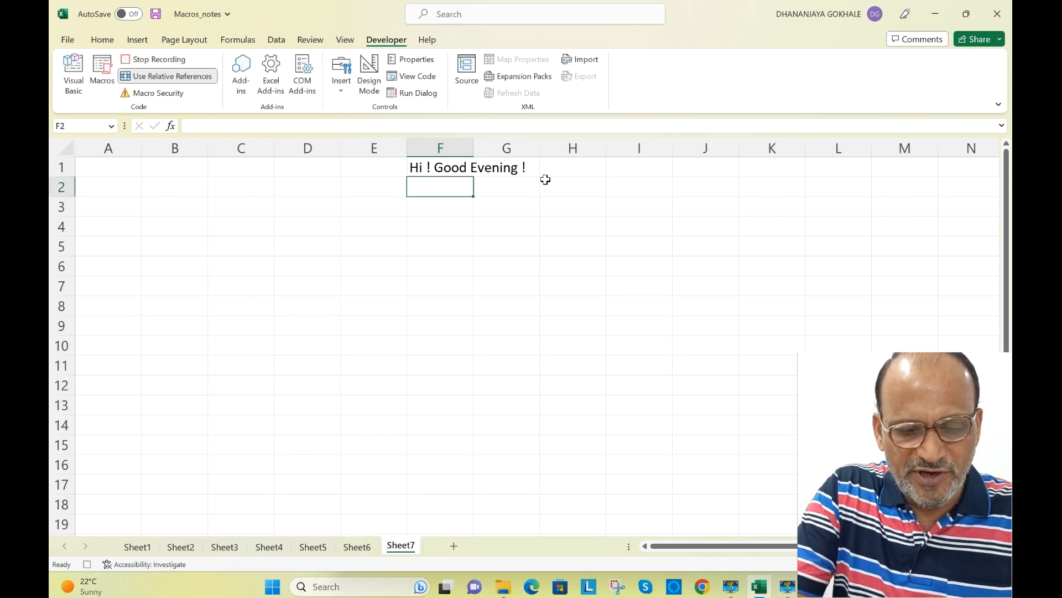
Increase the font size of the greeting in cell F1 to 20
{"action": "left_click", "coordinate": [422, 167]}
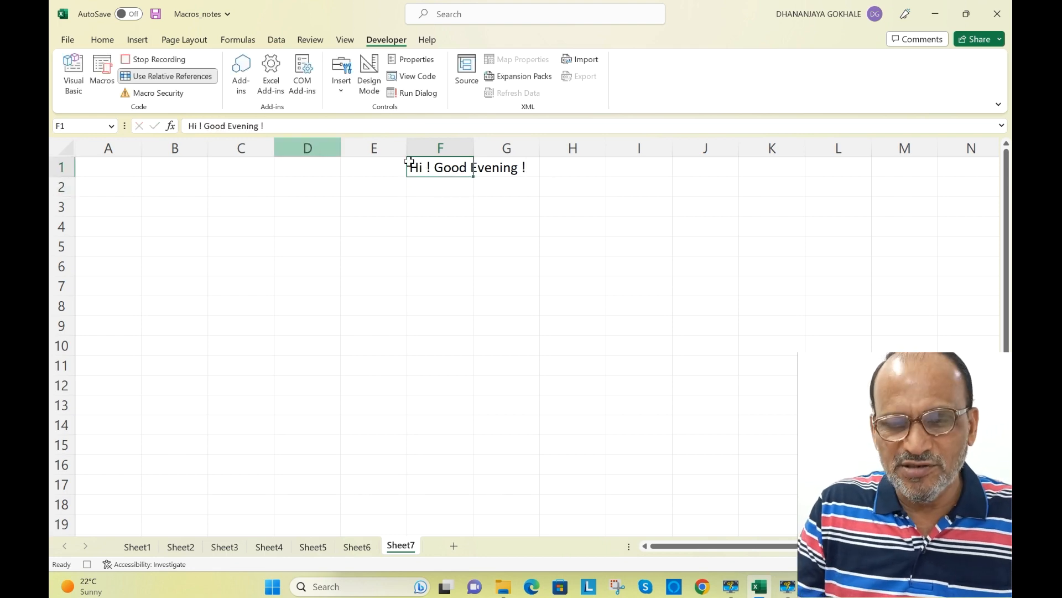
{"action": "left_click", "coordinate": [103, 39]}
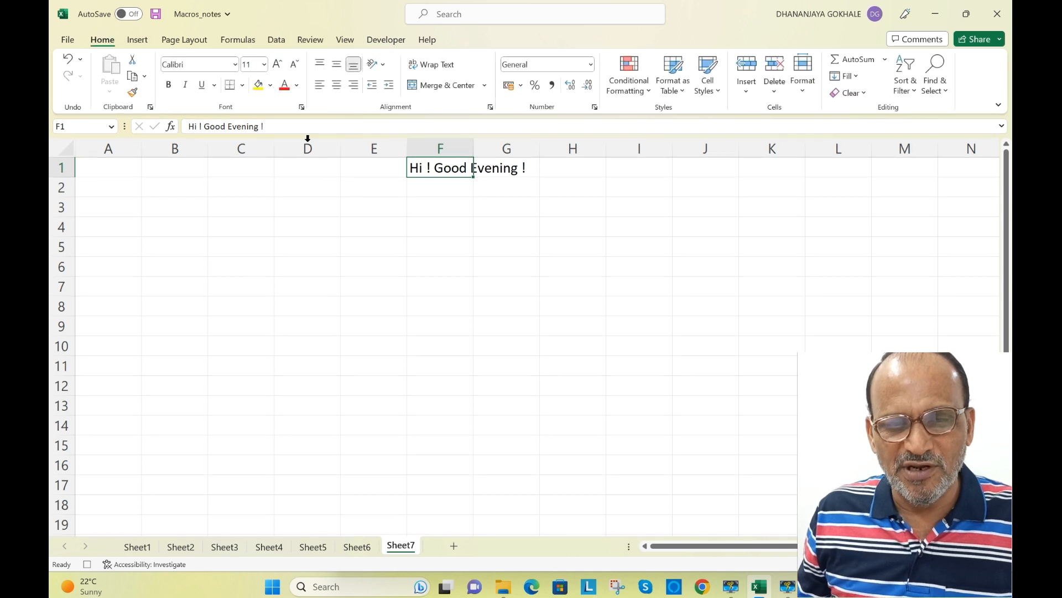
{"action": "left_click", "coordinate": [277, 64]}
{"action": "left_click", "coordinate": [277, 64]}
{"action": "left_click", "coordinate": [277, 64]}
{"action": "left_click", "coordinate": [278, 65]}
{"action": "left_click", "coordinate": [277, 64]}
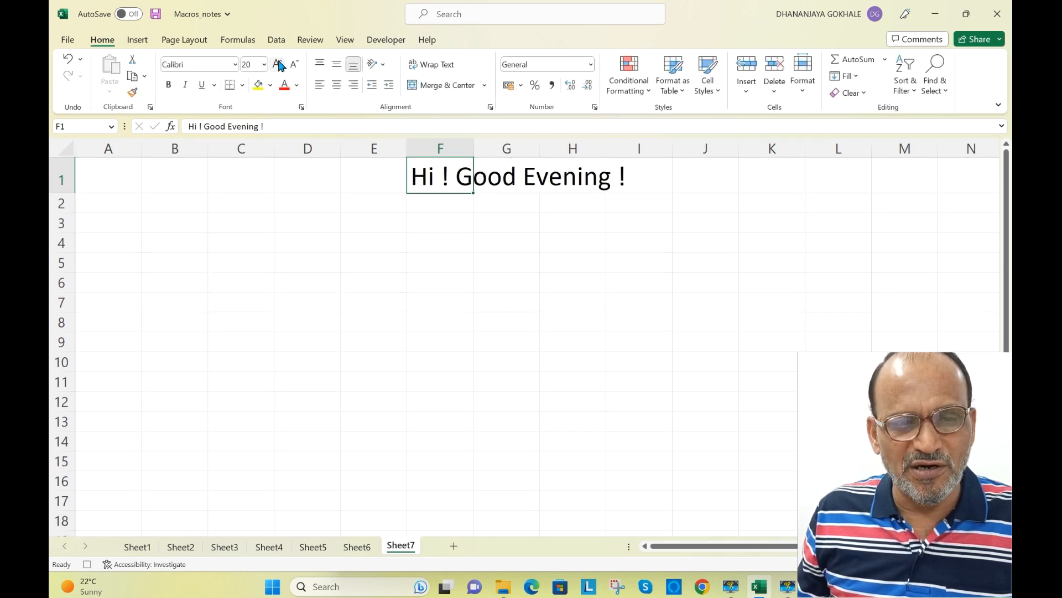
{"action": "left_click", "coordinate": [265, 65]}
{"action": "left_click", "coordinate": [265, 65]}
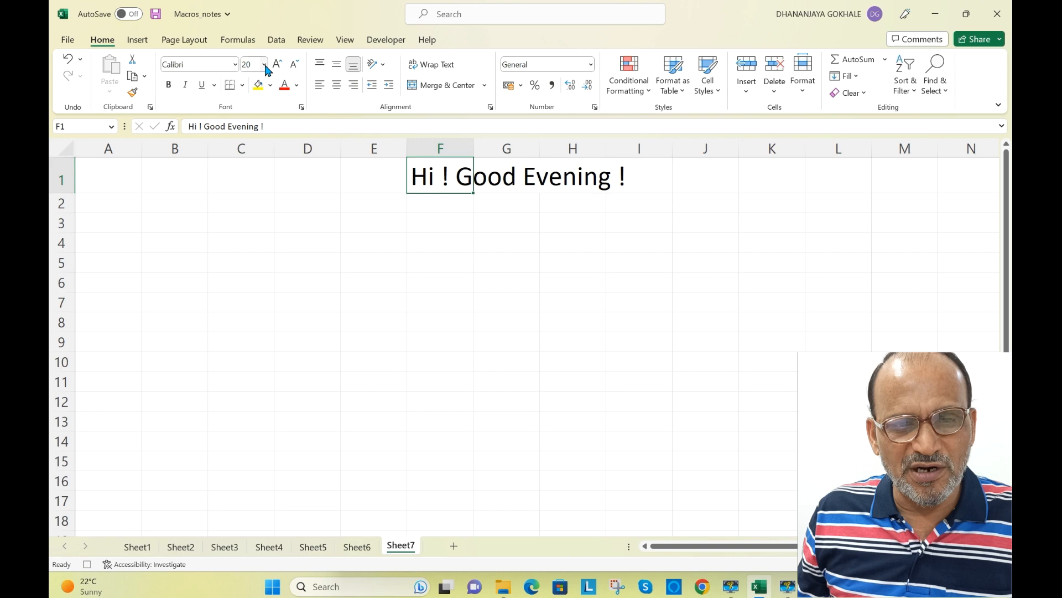
Set the greeting in cell F1 to the Algerian font and colour its text red
{"action": "left_click", "coordinate": [235, 66]}
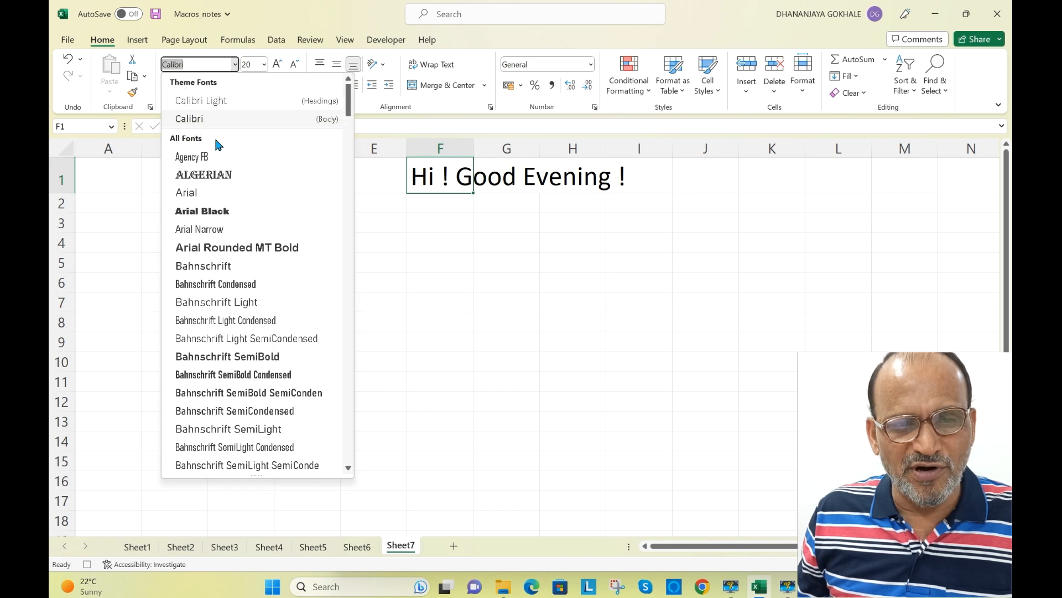
{"action": "left_click", "coordinate": [210, 174]}
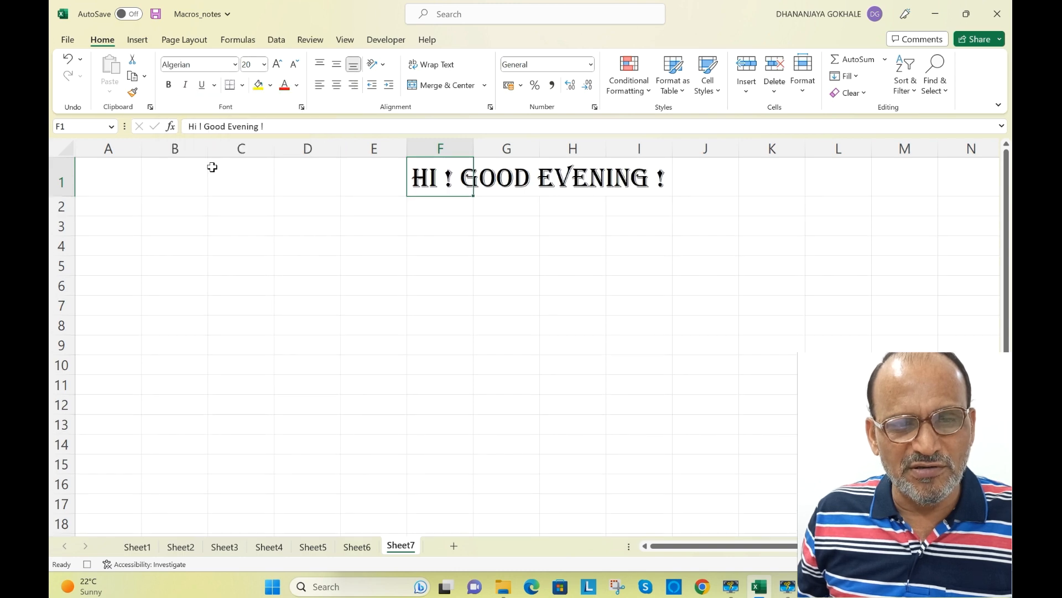
{"action": "left_click", "coordinate": [285, 86]}
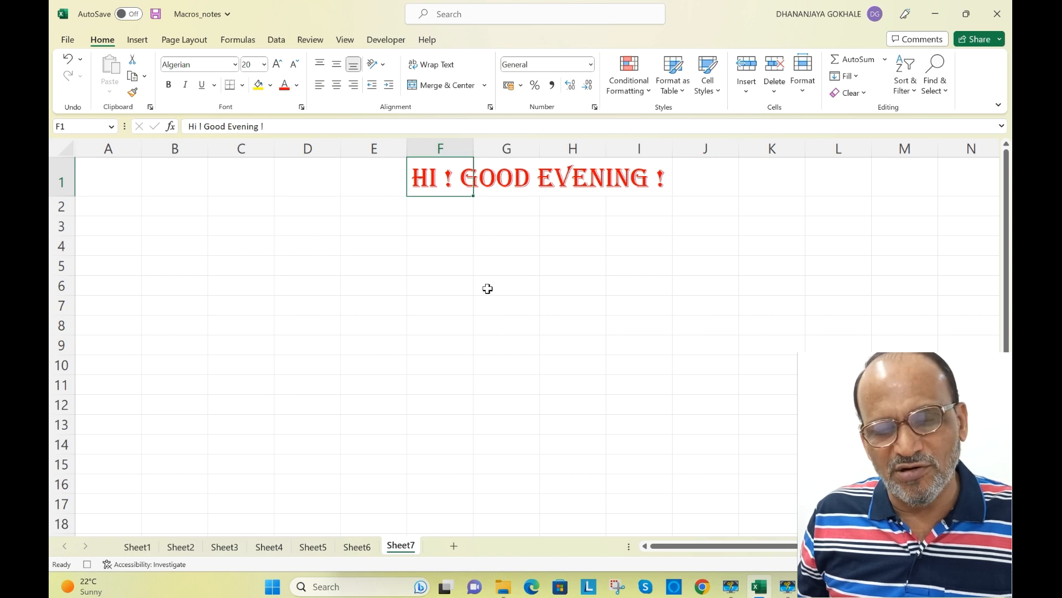
Stop recording the Hihello macro and select cell G7
{"action": "left_click", "coordinate": [392, 43]}
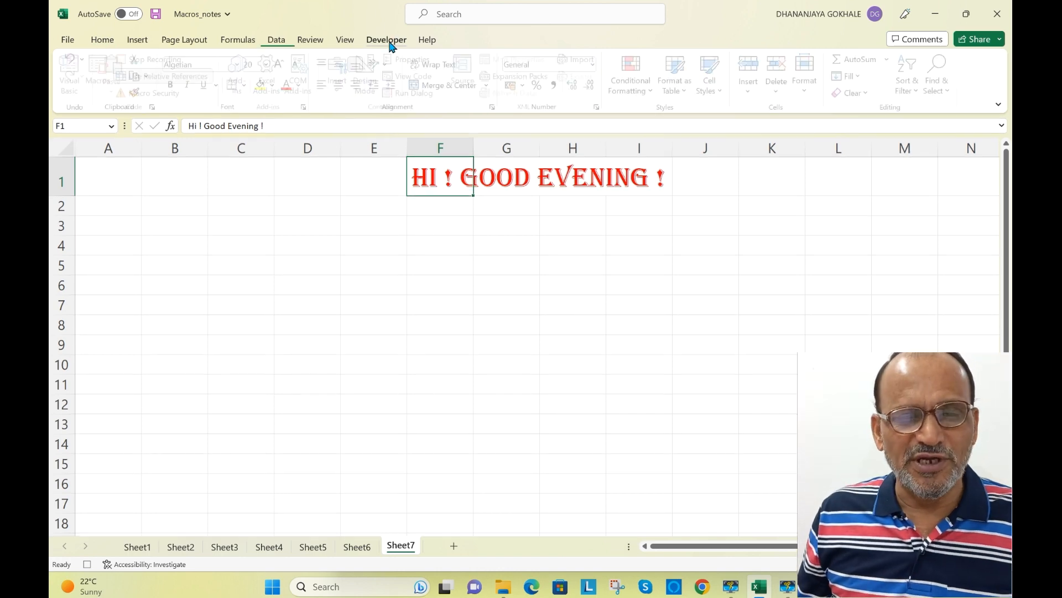
{"action": "left_click", "coordinate": [168, 57]}
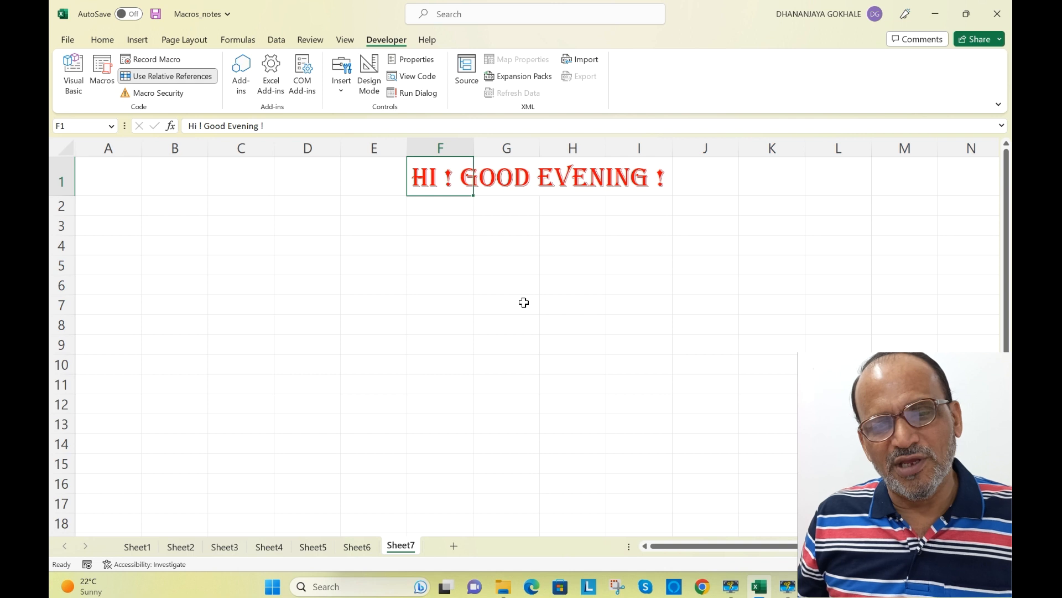
{"action": "left_click", "coordinate": [524, 303]}
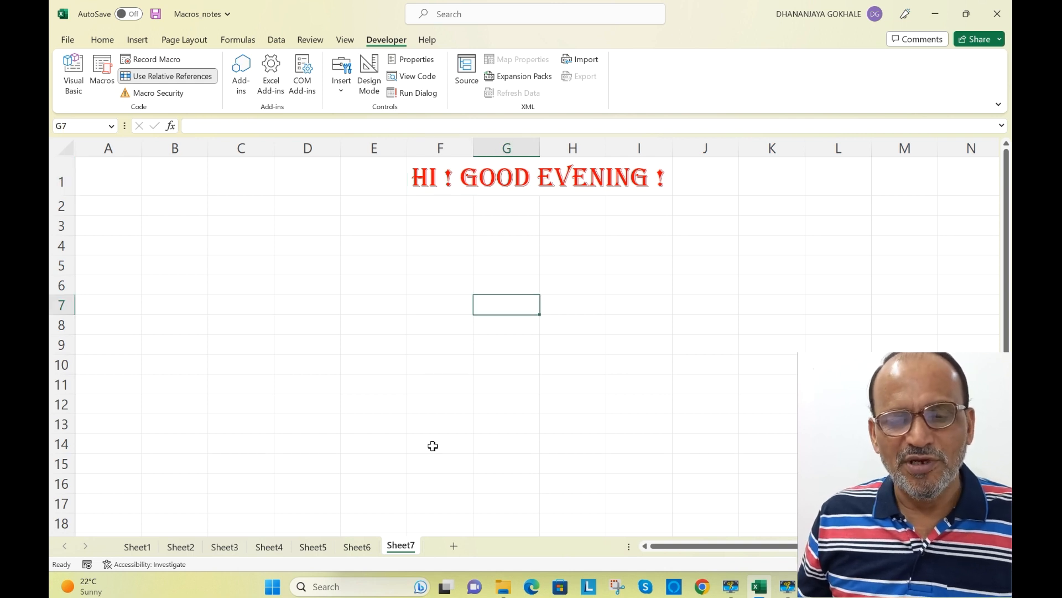
Add a new worksheet and run the Hihello macro starting from cell A6
{"action": "left_click", "coordinate": [450, 550]}
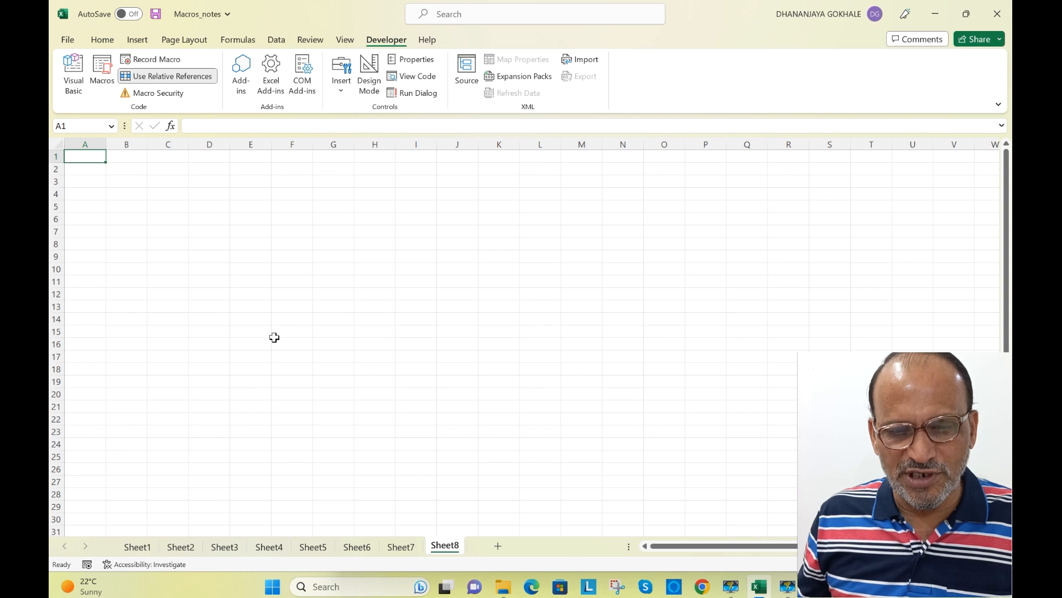
{"action": "scroll", "coordinate": [275, 337], "scroll_direction": "up", "scroll_amount": 3}
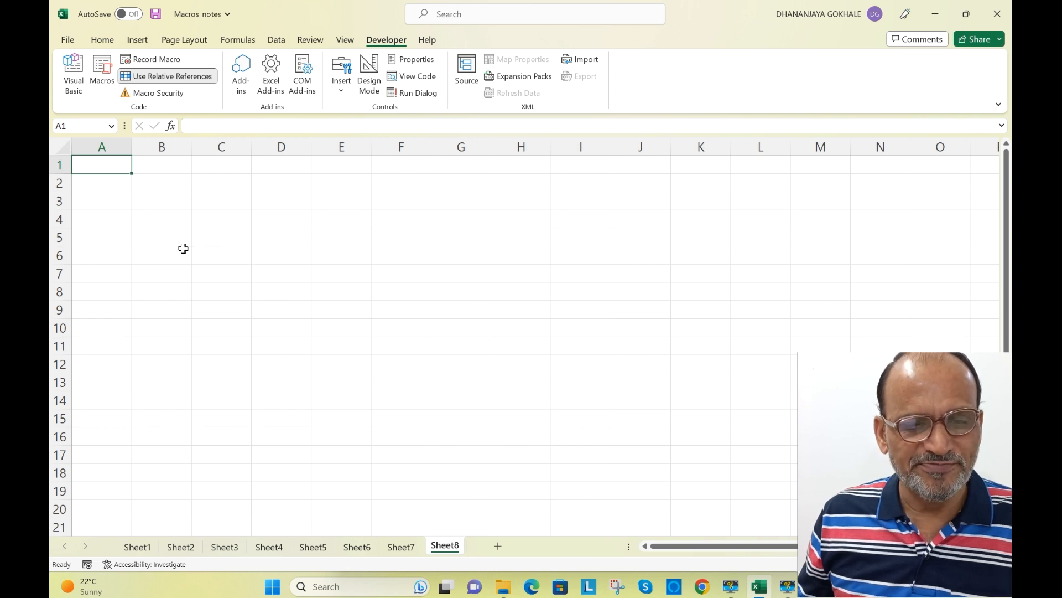
{"action": "left_click", "coordinate": [102, 253]}
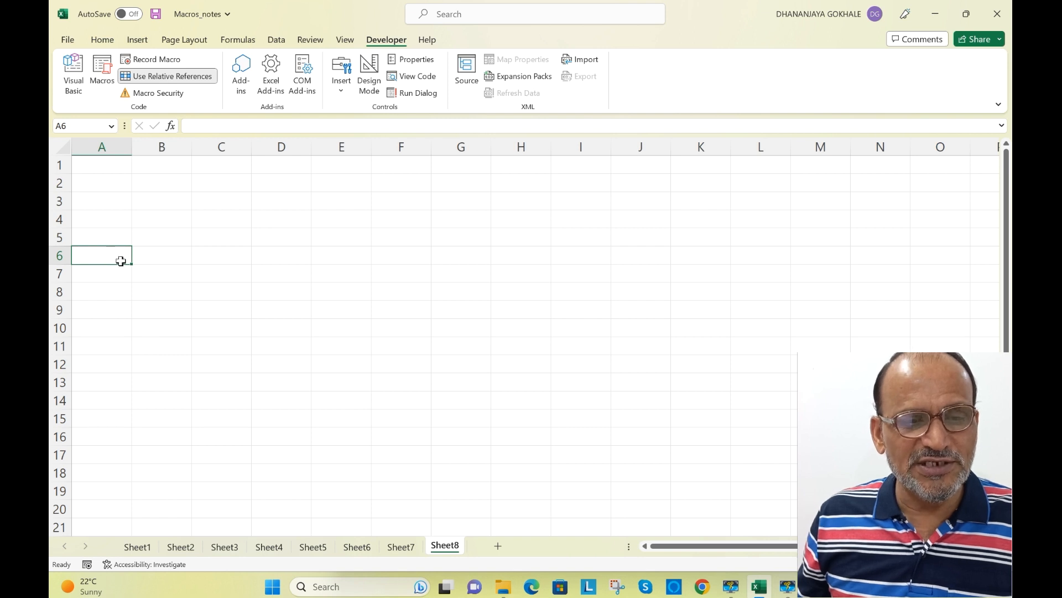
{"action": "left_click", "coordinate": [102, 75]}
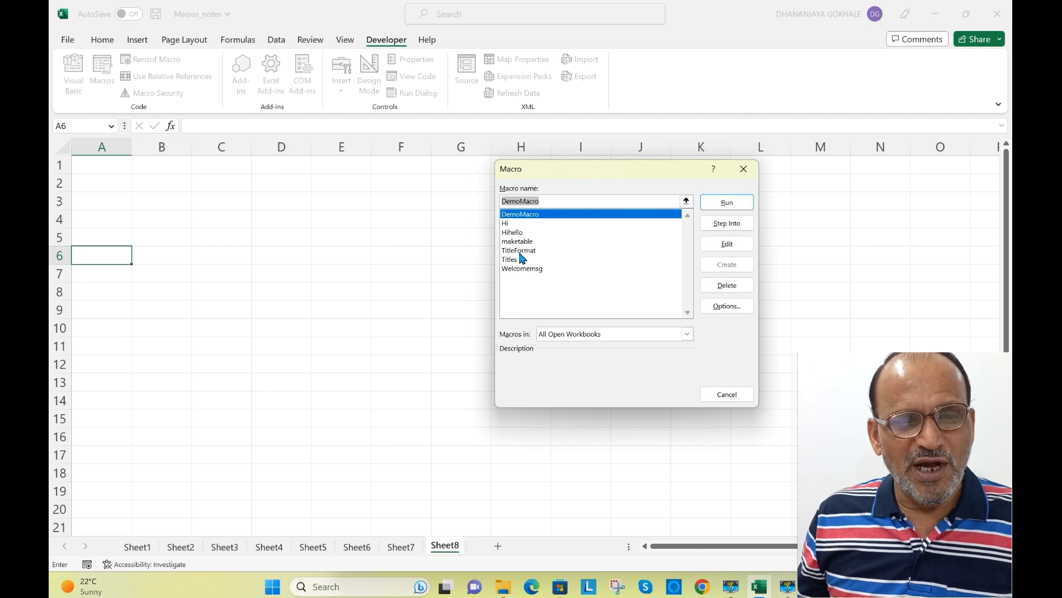
{"action": "left_click", "coordinate": [520, 233]}
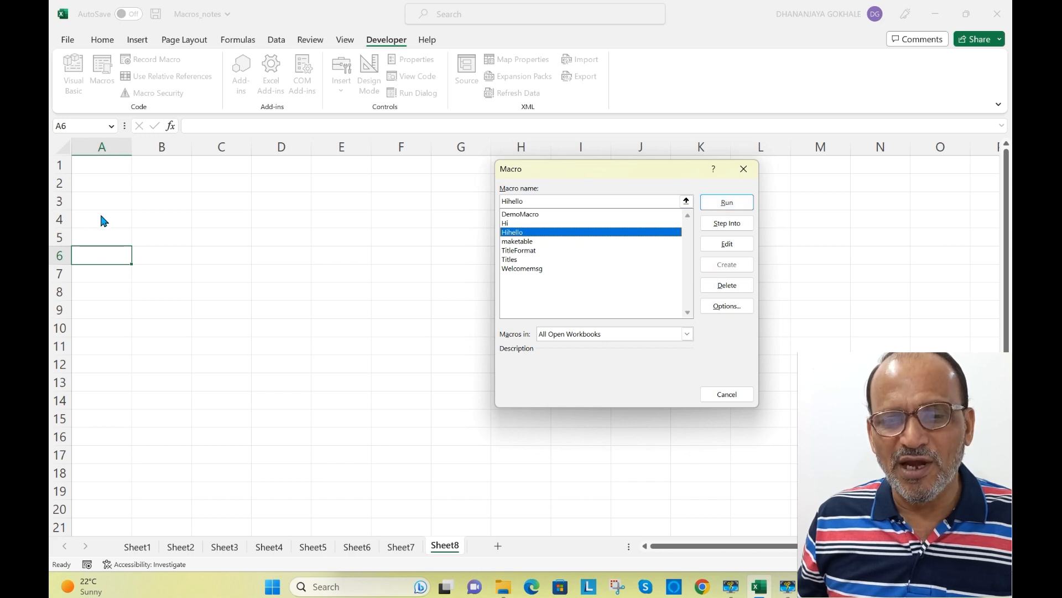
{"action": "left_click", "coordinate": [732, 203]}
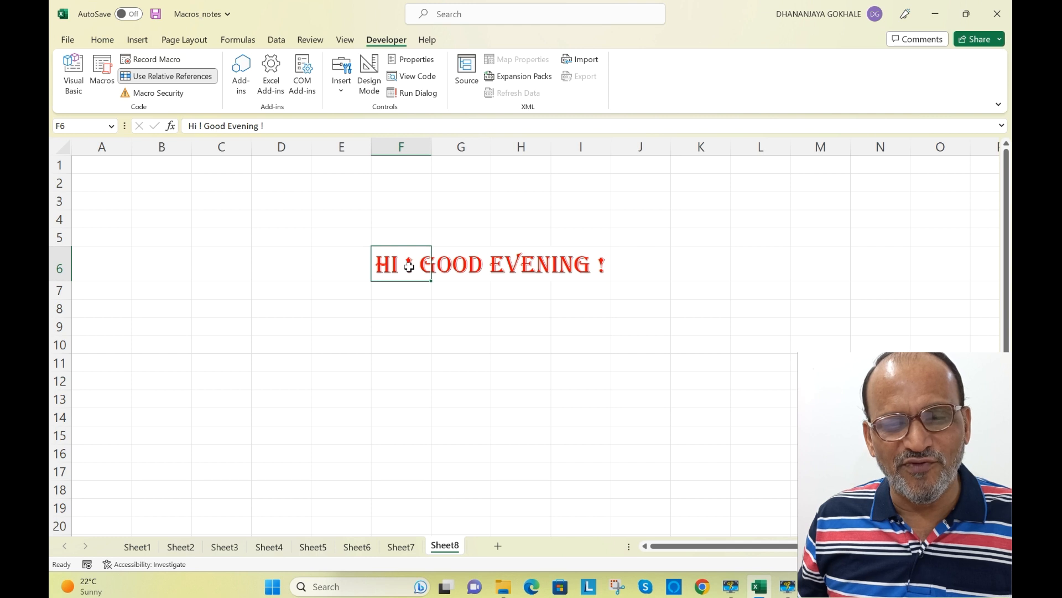
{"action": "left_click", "coordinate": [142, 79]}
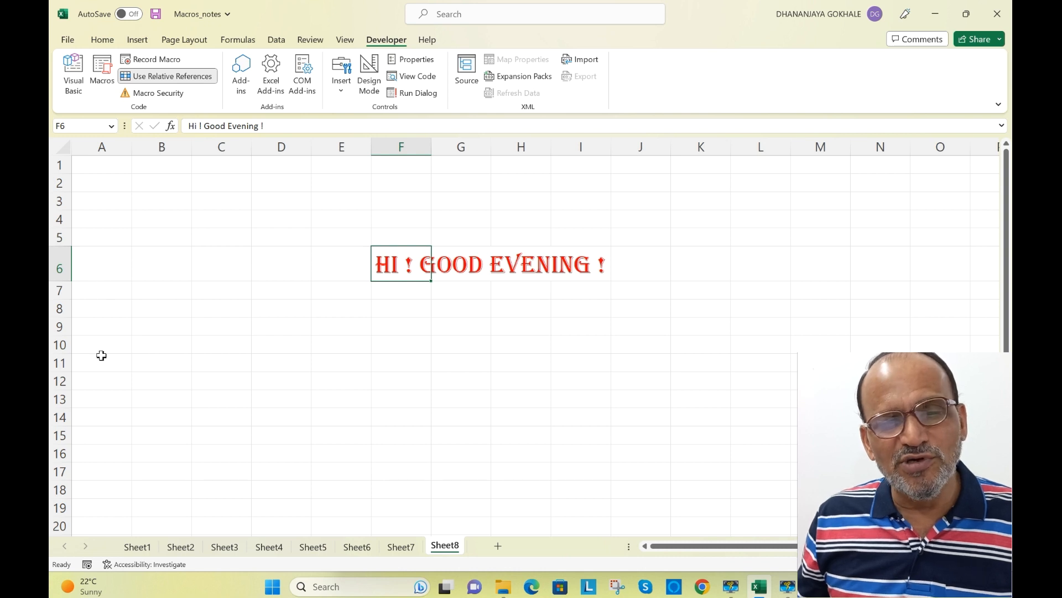
Run the Hihello macro again on the same sheet, starting from cell F12
{"action": "left_click", "coordinate": [399, 381]}
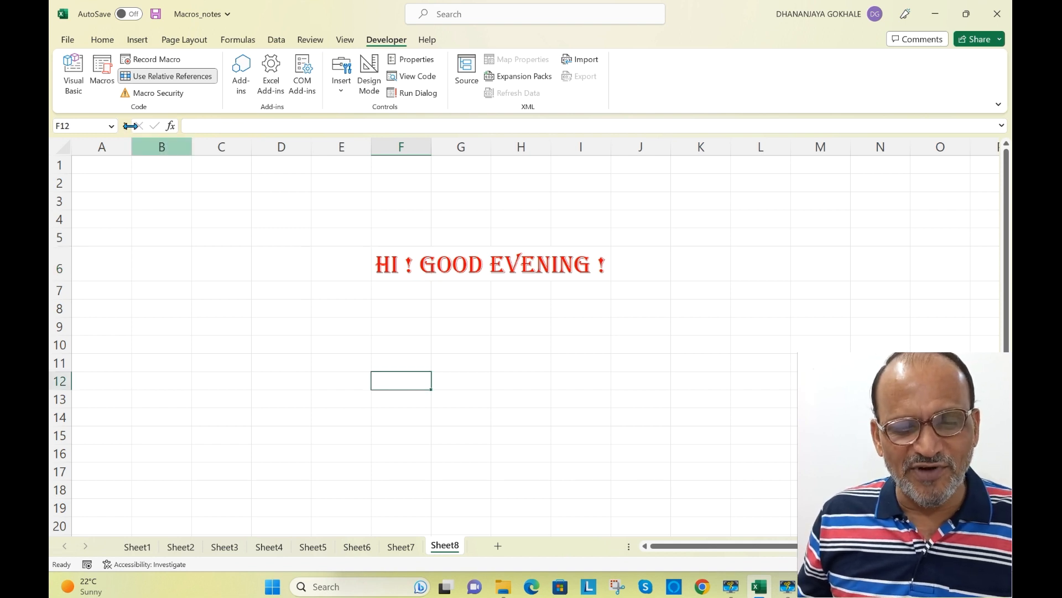
{"action": "left_click", "coordinate": [108, 81]}
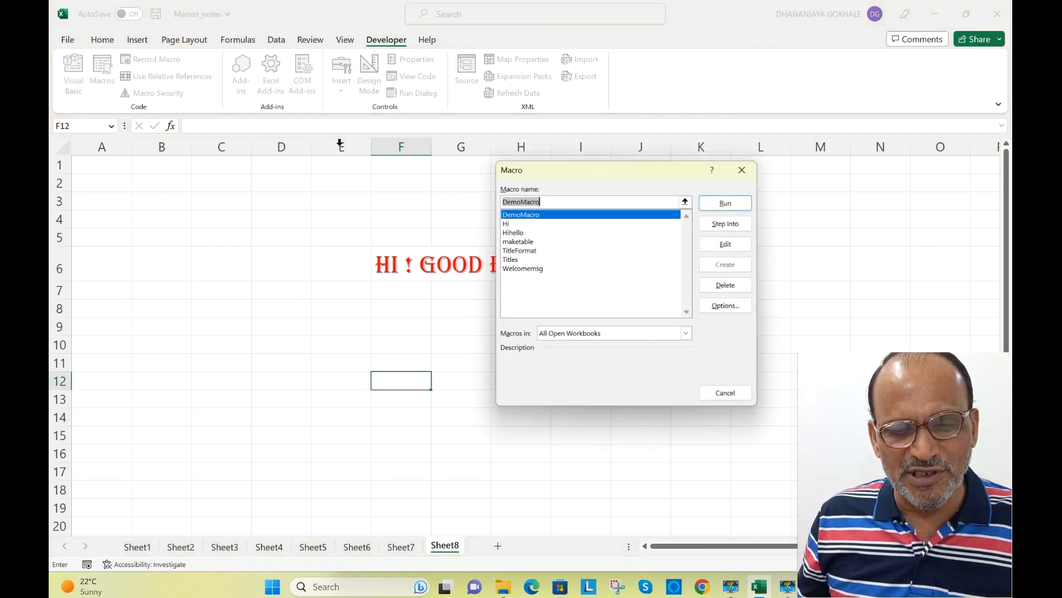
{"action": "left_click", "coordinate": [508, 233]}
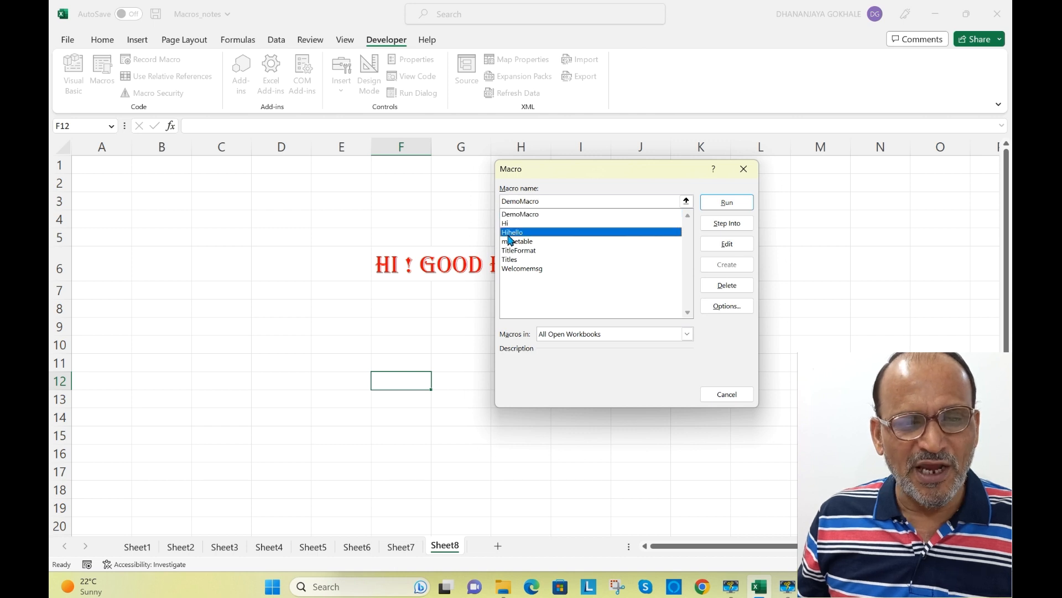
{"action": "left_click", "coordinate": [727, 203]}
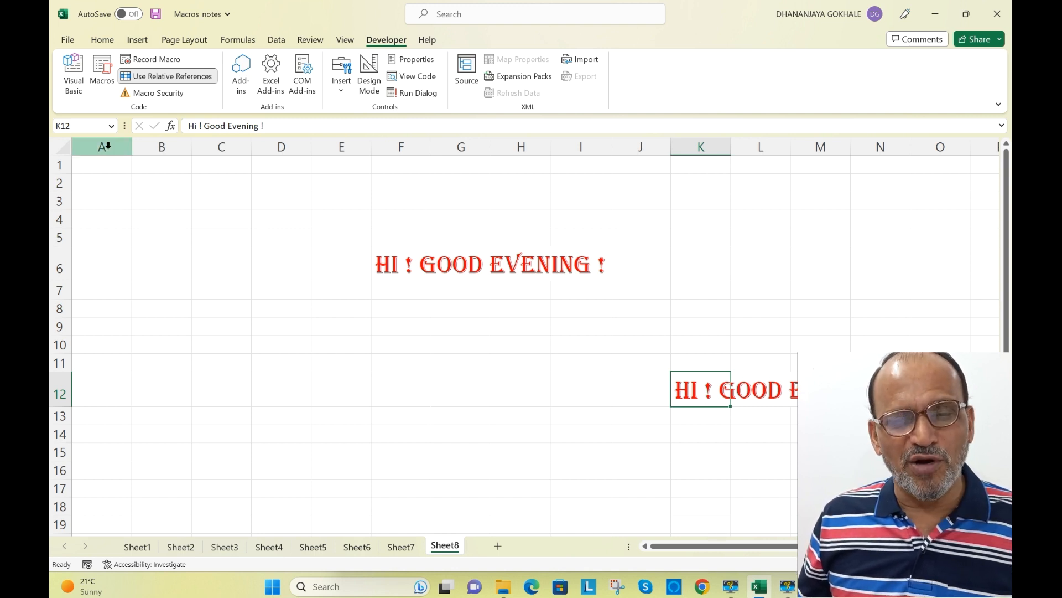
Open the code of Module5 in the Visual Basic editor and maximize its code window
{"action": "left_click", "coordinate": [79, 81]}
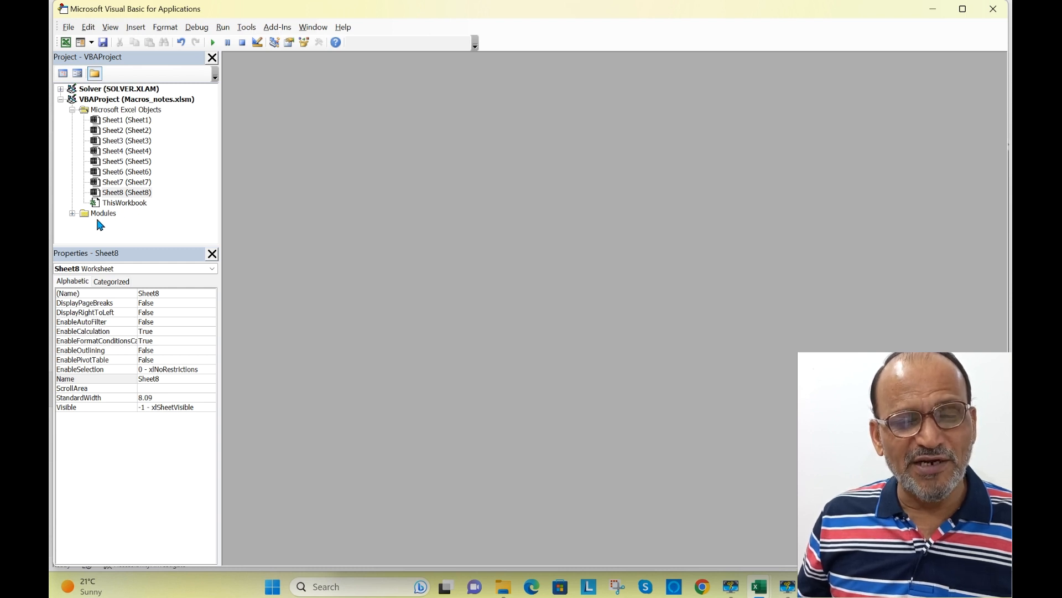
{"action": "left_click", "coordinate": [73, 215]}
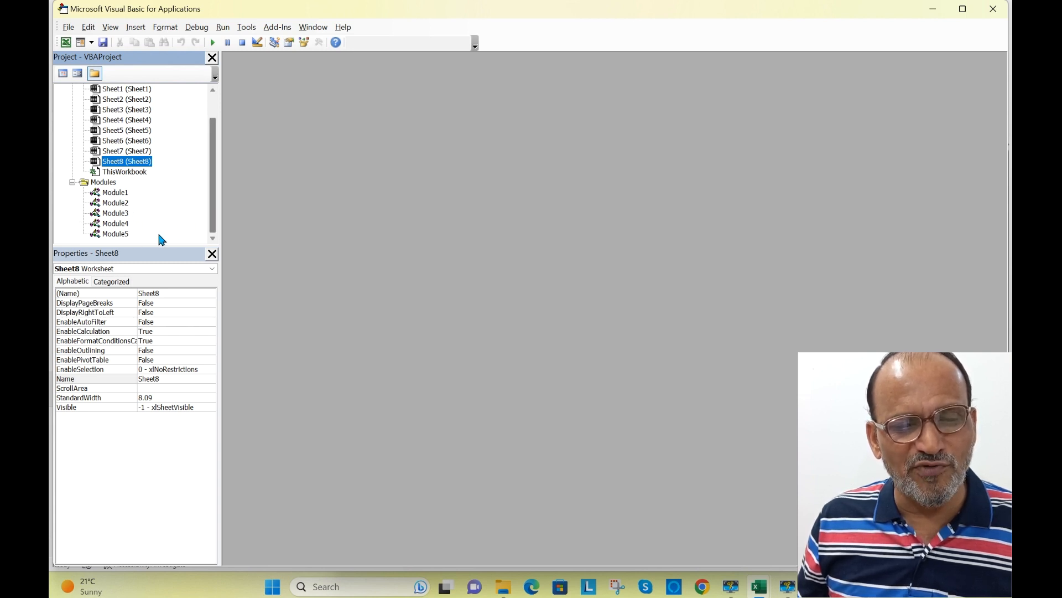
{"action": "left_click", "coordinate": [125, 235]}
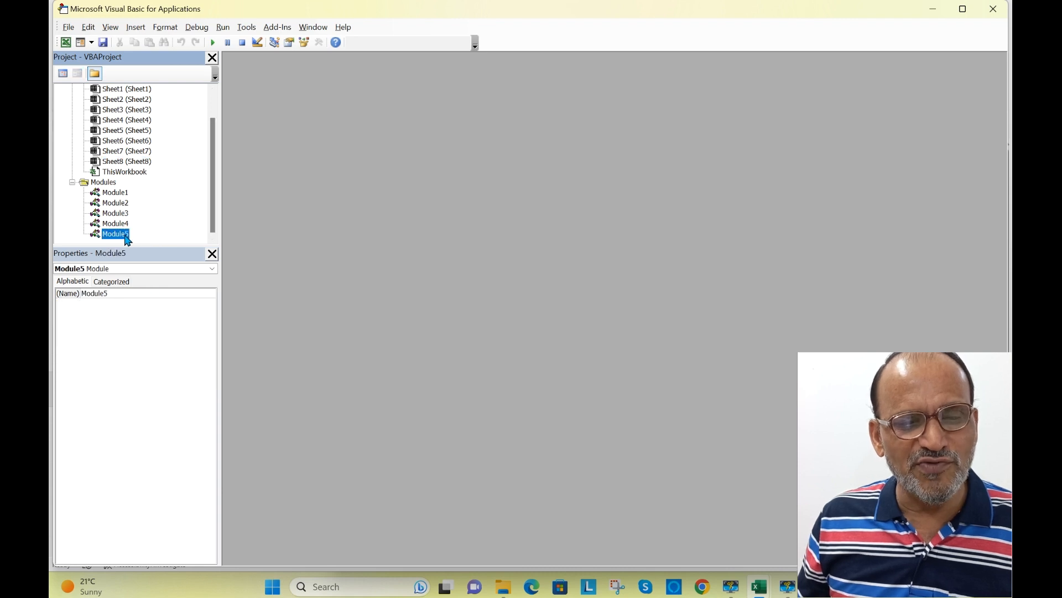
{"action": "double_click", "coordinate": [116, 234]}
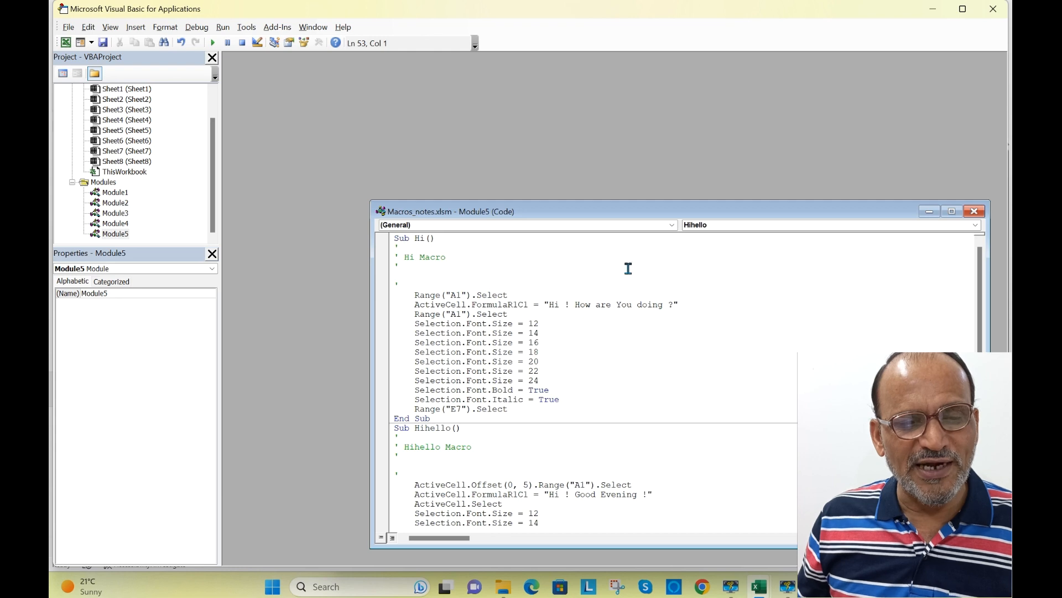
{"action": "left_click_drag", "start_coordinate": [600, 214], "coordinate": [583, 90]}
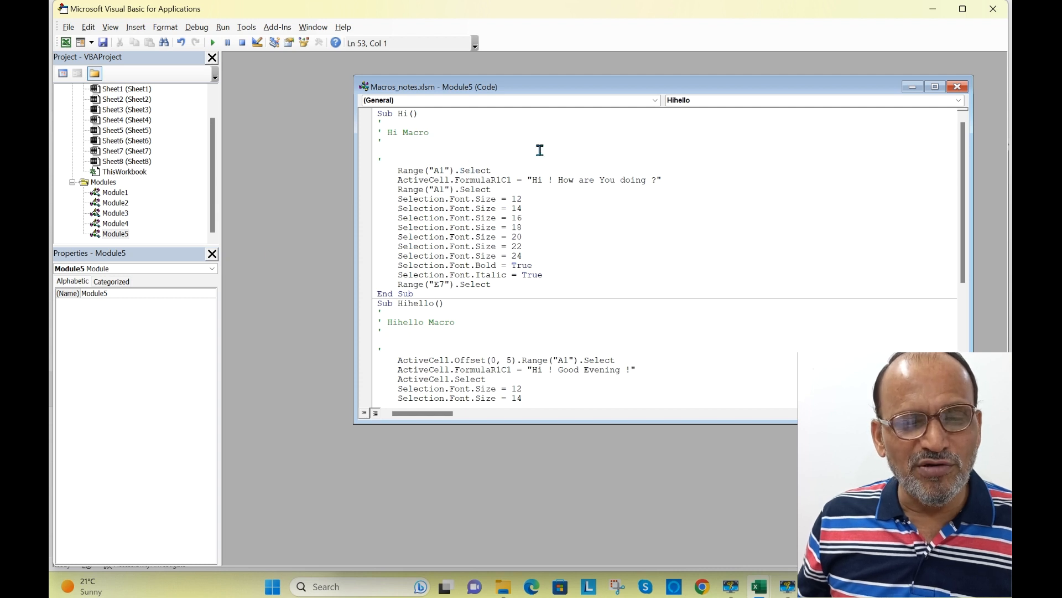
{"action": "left_click", "coordinate": [935, 86]}
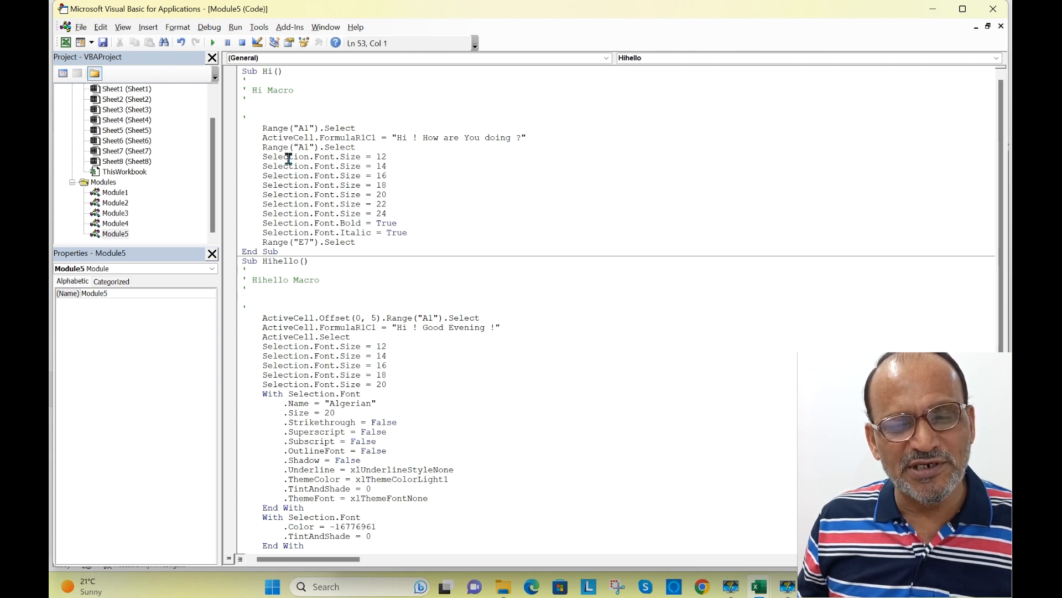
Examine the recorded code of the Hi macro and the Hihello macro, including the greeting text line
{"action": "left_click_drag", "start_coordinate": [264, 128], "coordinate": [379, 240]}
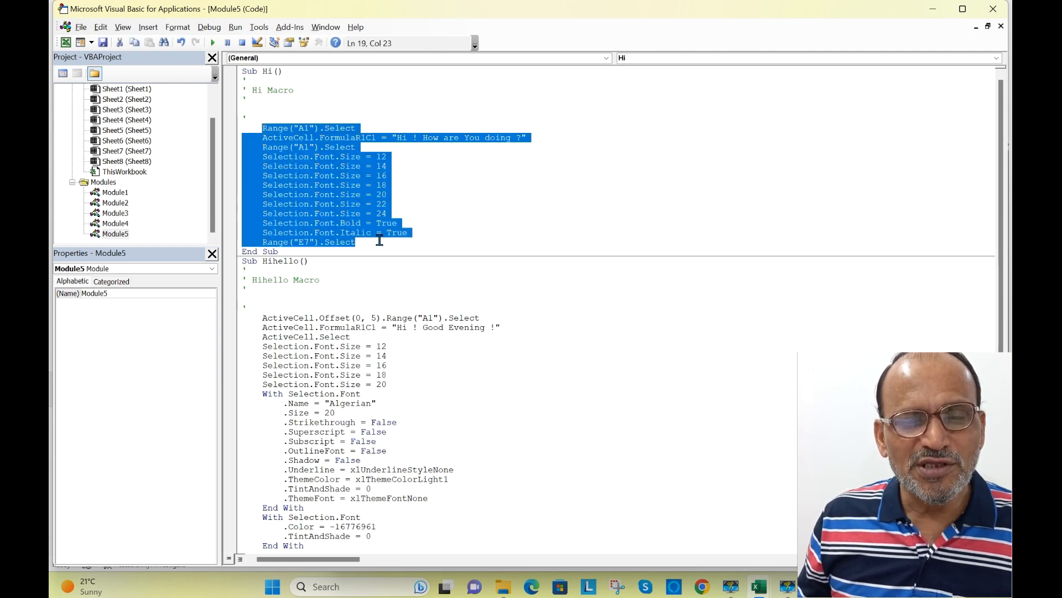
{"action": "left_click", "coordinate": [538, 167]}
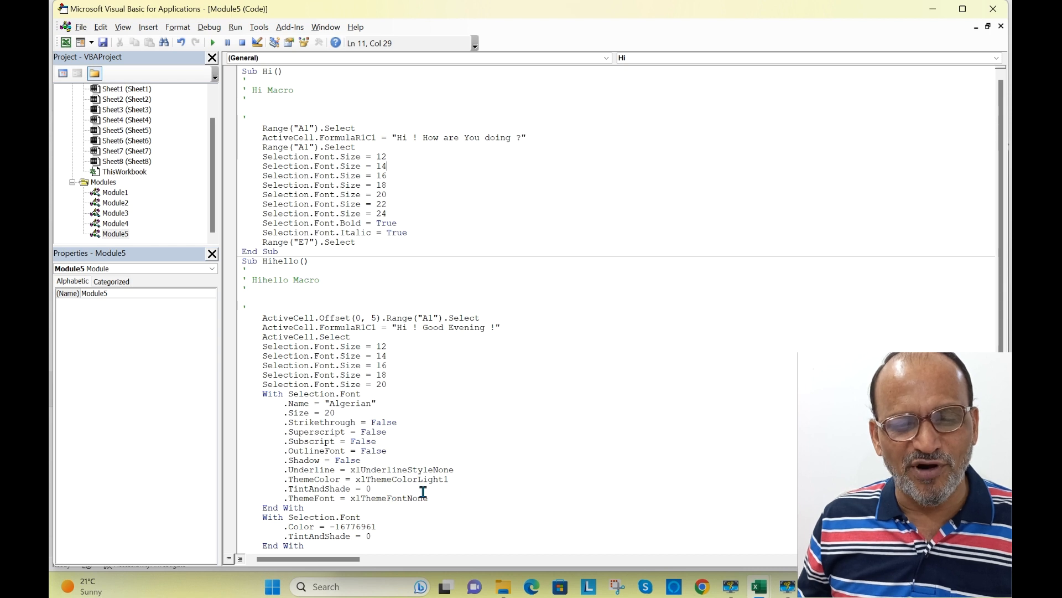
{"action": "scroll", "coordinate": [412, 424], "scroll_direction": "down", "scroll_amount": 1}
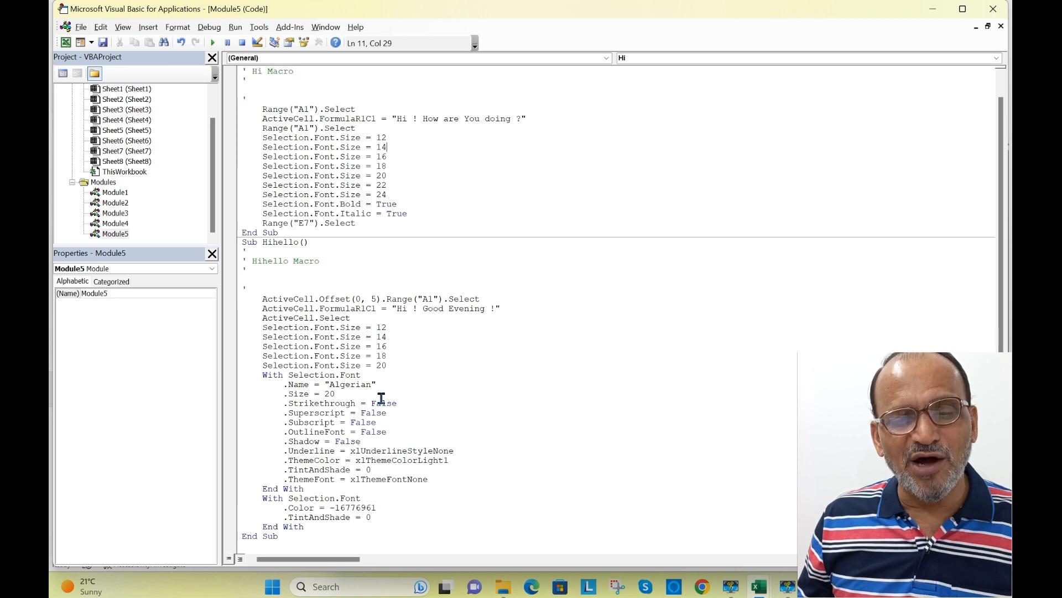
{"action": "double_click", "coordinate": [400, 308]}
{"action": "left_click_drag", "start_coordinate": [402, 311], "coordinate": [485, 309]}
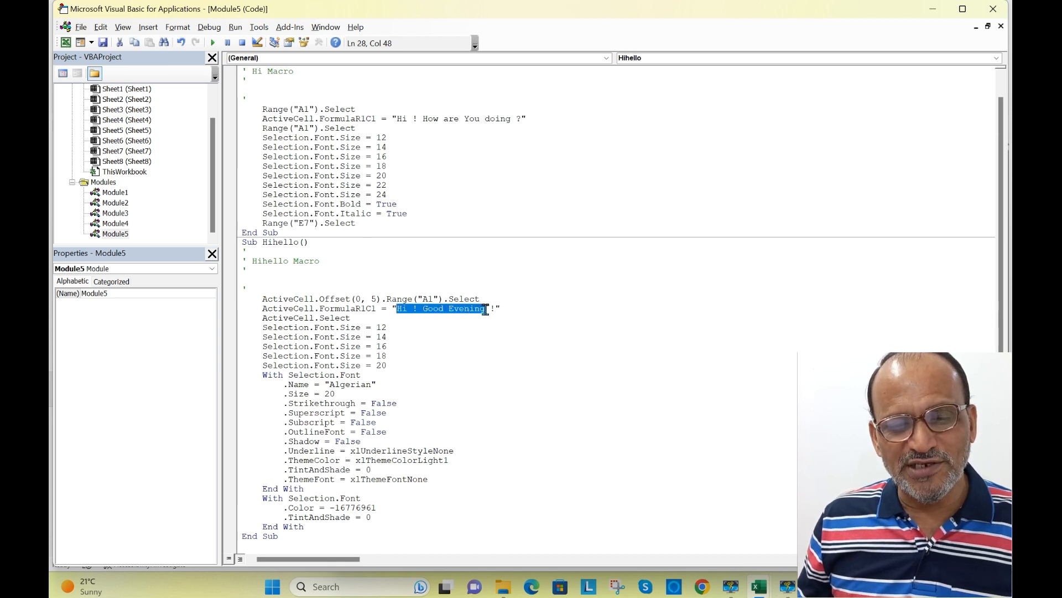
{"action": "left_click", "coordinate": [454, 326]}
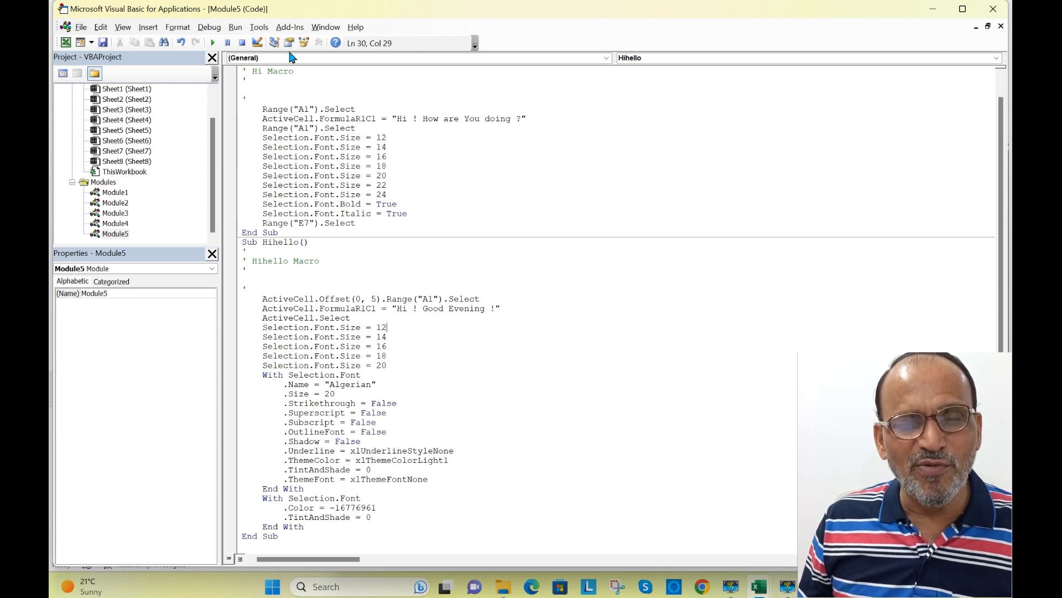
Return from the Visual Basic editor to the Excel worksheet
{"action": "left_click", "coordinate": [81, 28]}
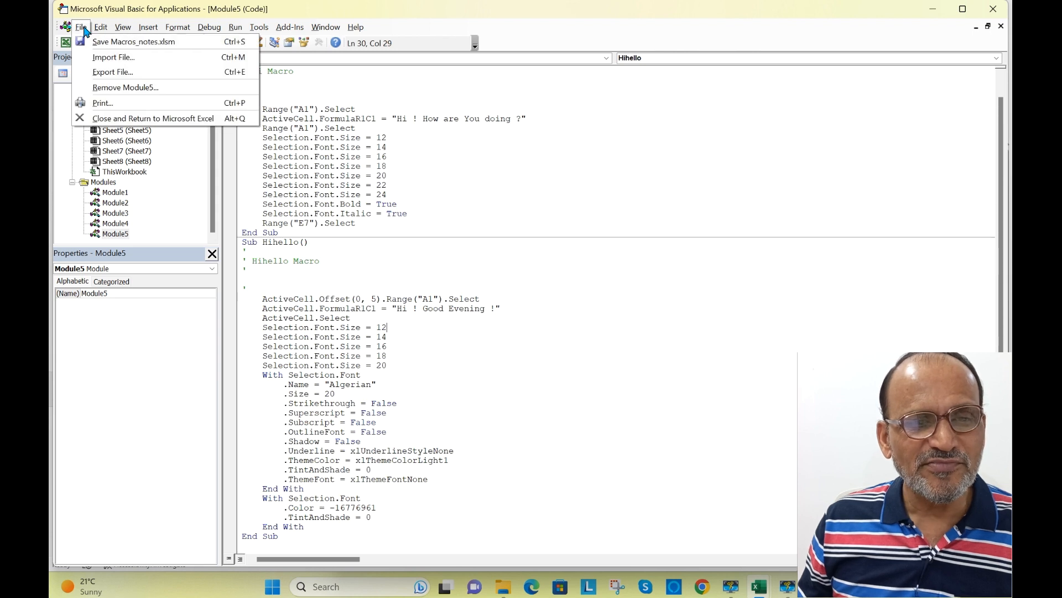
{"action": "left_click", "coordinate": [556, 153]}
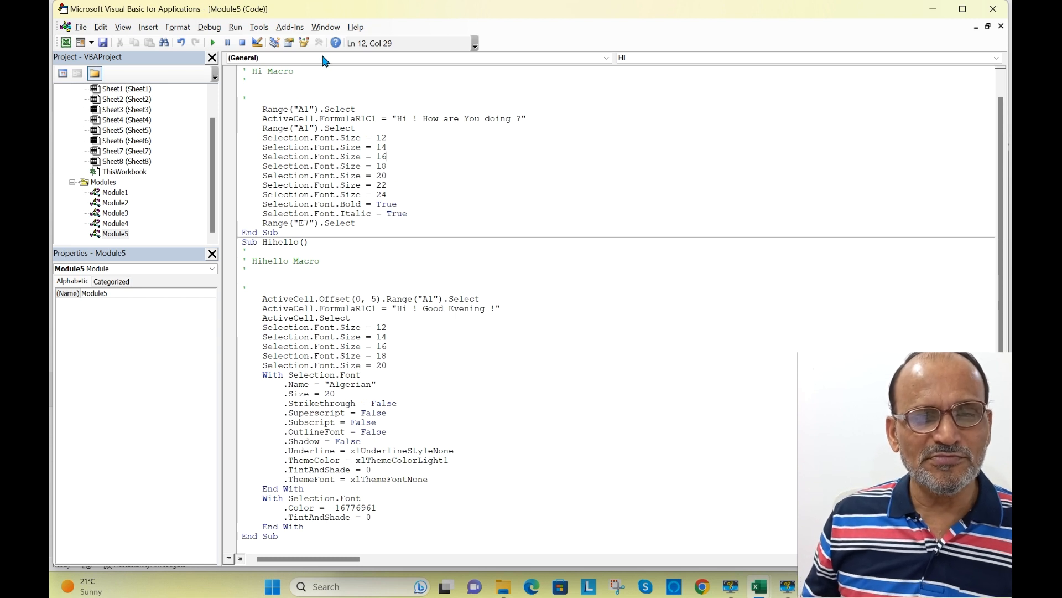
{"action": "left_click", "coordinate": [129, 28]}
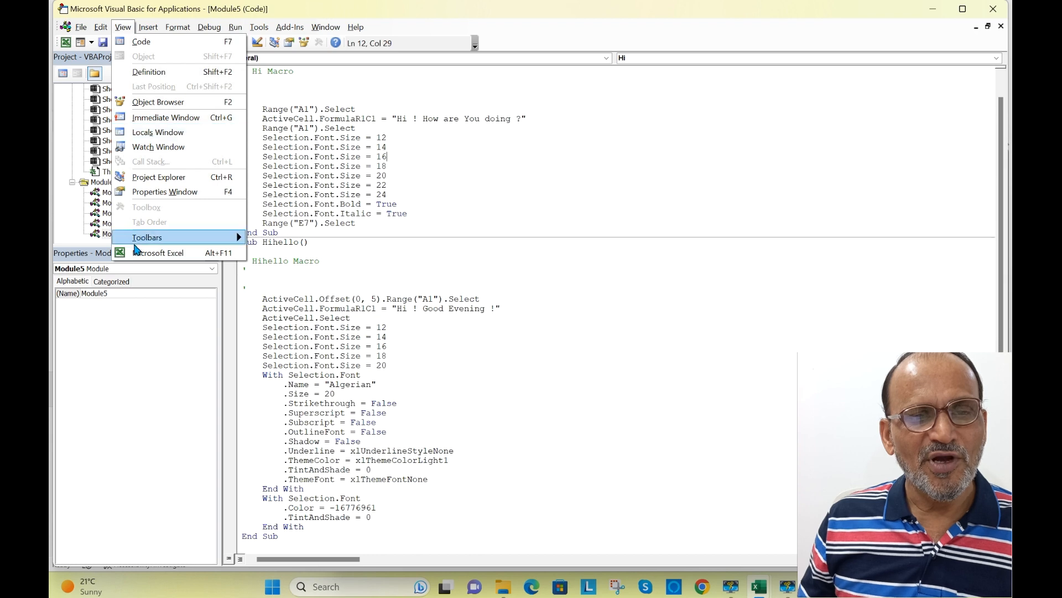
{"action": "left_click", "coordinate": [155, 254]}
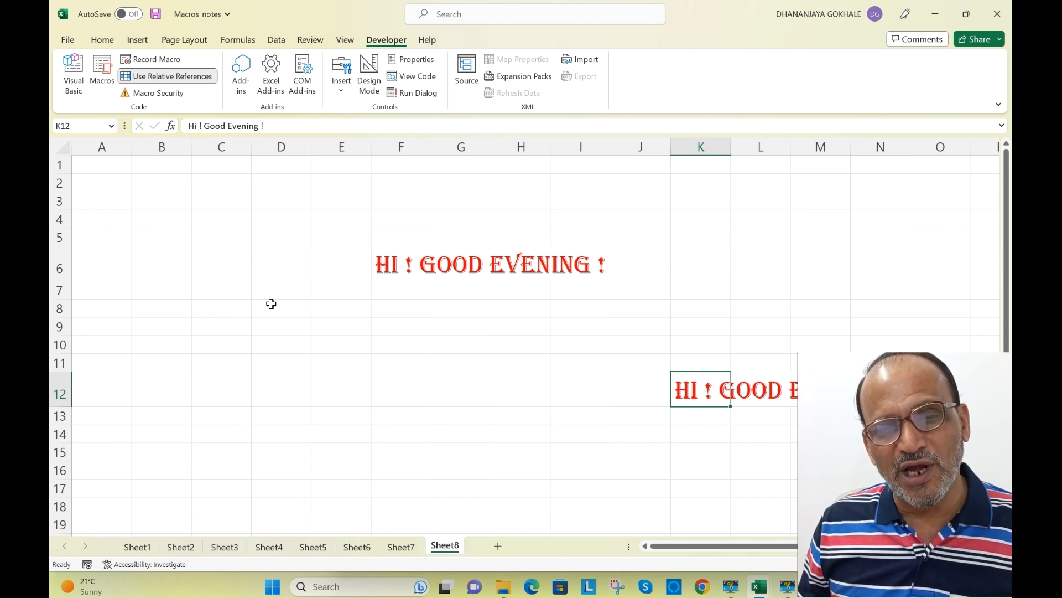
Save the workbook to the Desktop as Macros_notesdesktop in the Excel Macro-Enabled Workbook format
{"action": "left_click", "coordinate": [69, 40]}
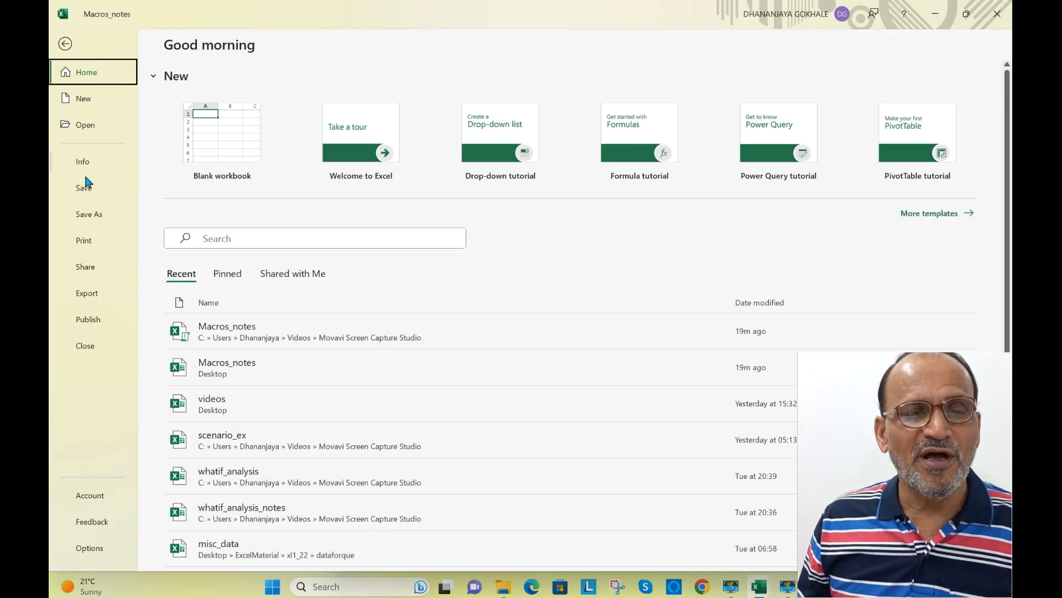
{"action": "left_click", "coordinate": [89, 216]}
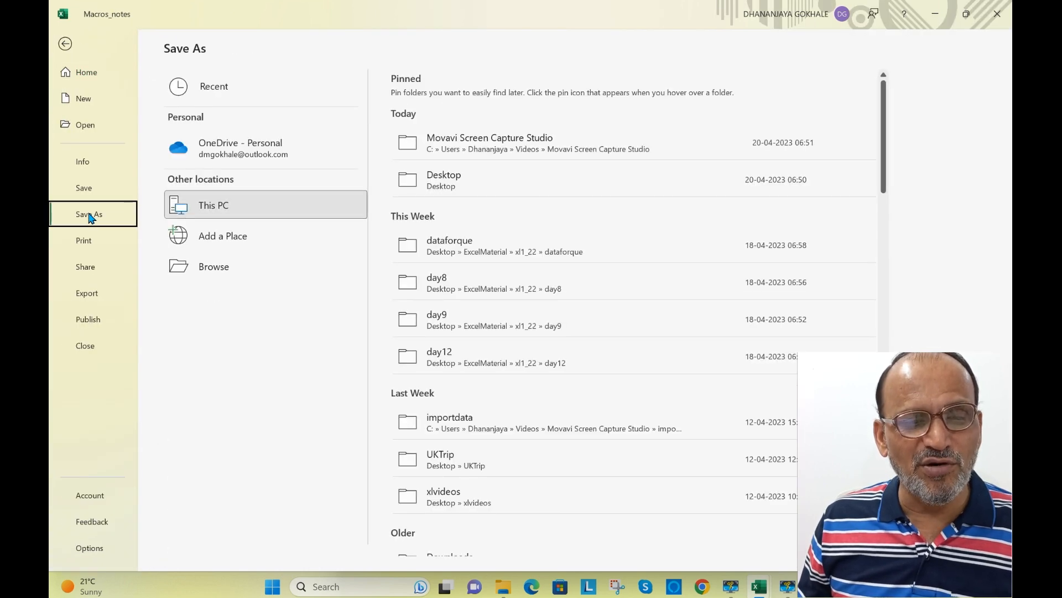
{"action": "left_click", "coordinate": [445, 187]}
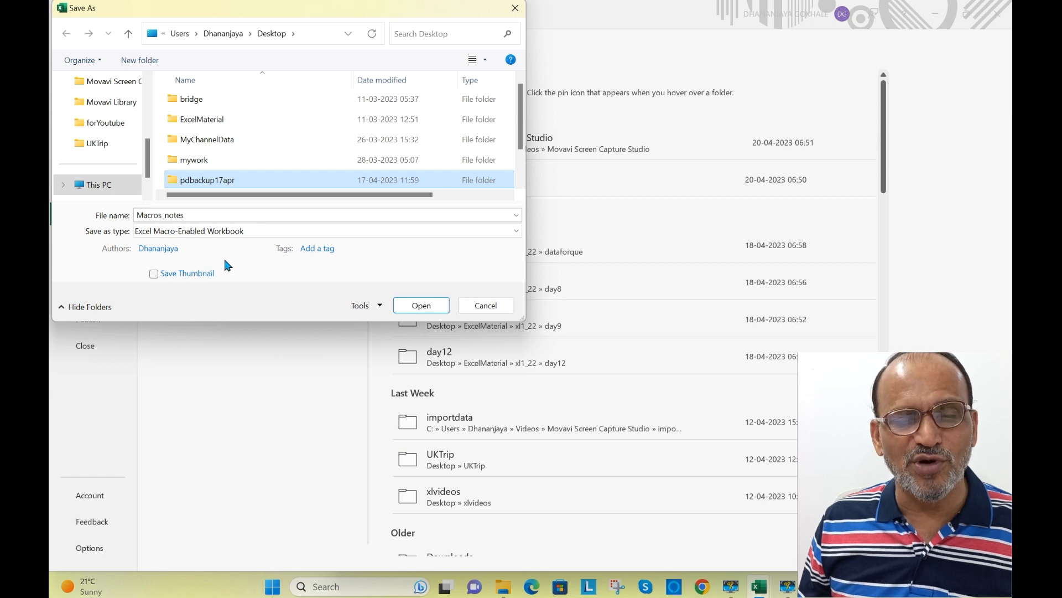
{"action": "left_click", "coordinate": [238, 214]}
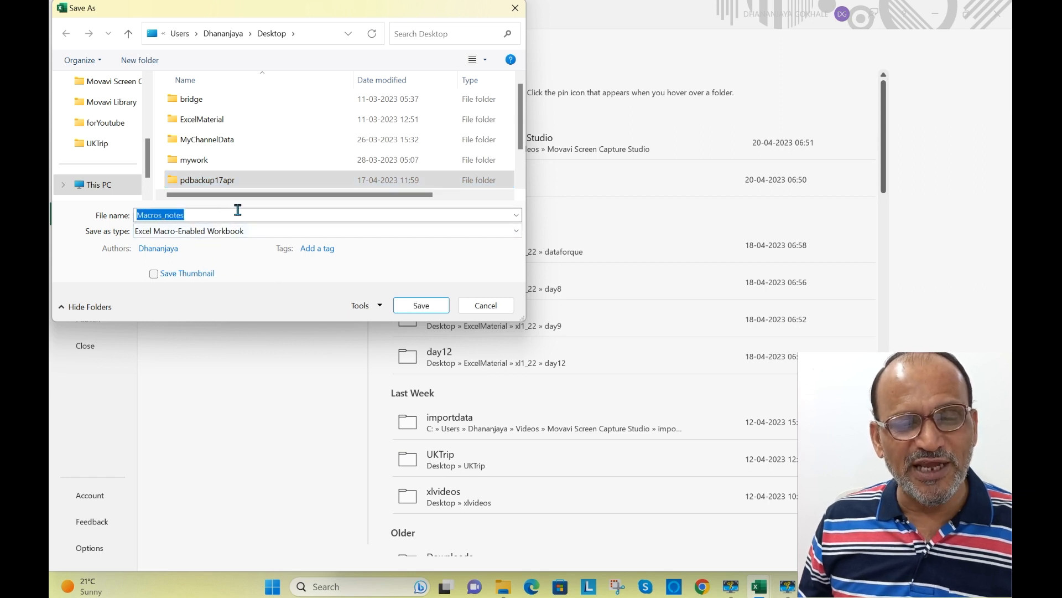
{"action": "left_click", "coordinate": [202, 215]}
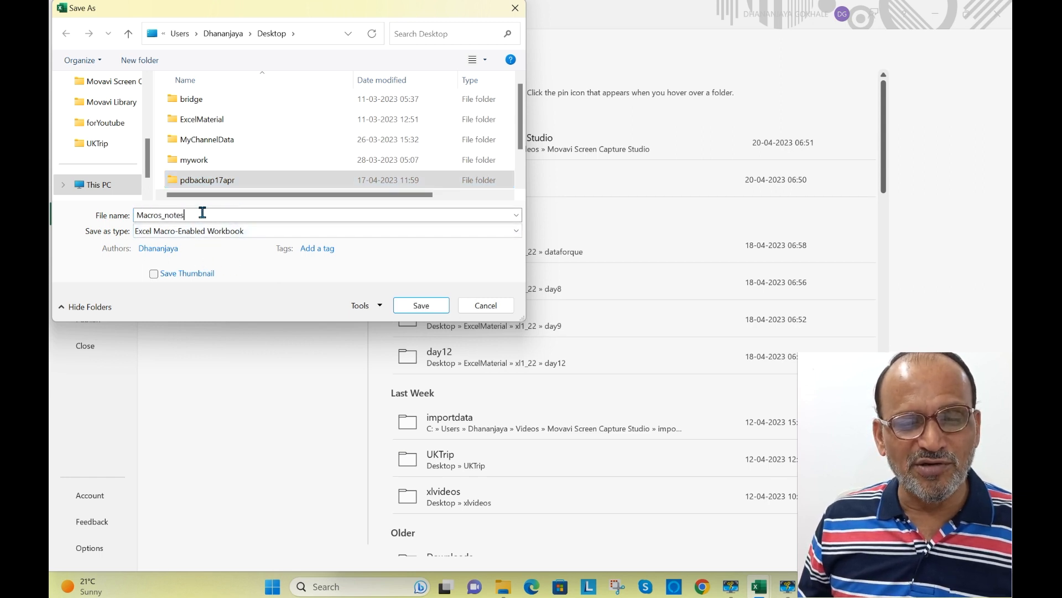
{"action": "type", "text": "desktop"}
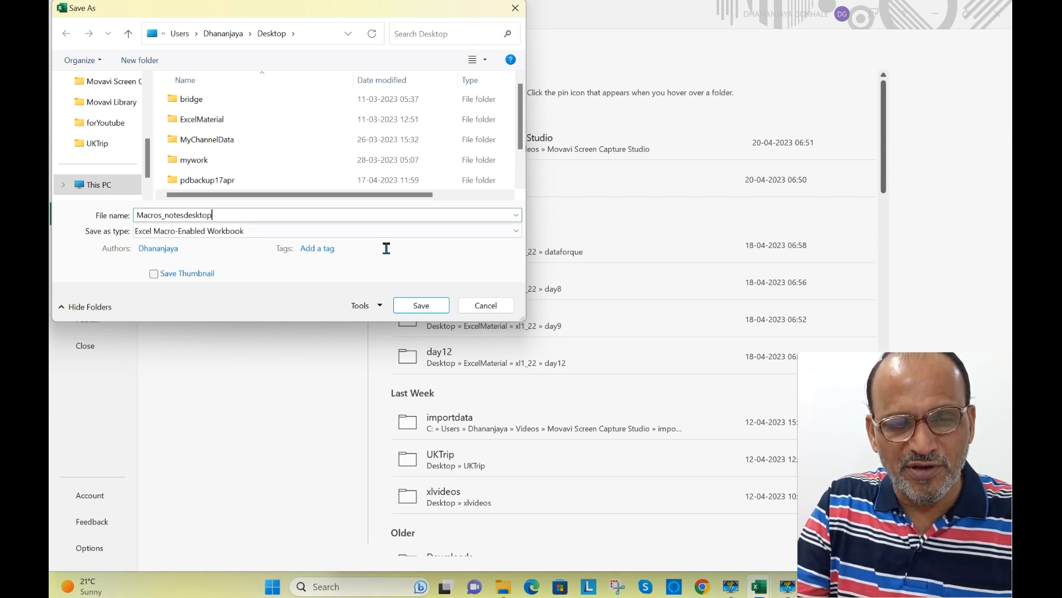
{"action": "left_click", "coordinate": [211, 247]}
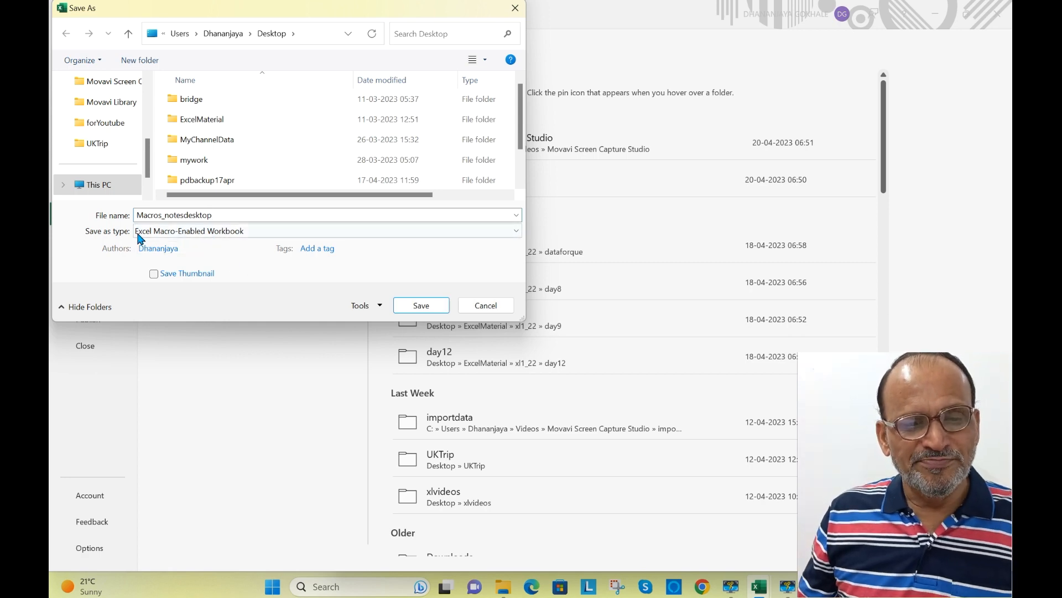
{"action": "left_click", "coordinate": [419, 306]}
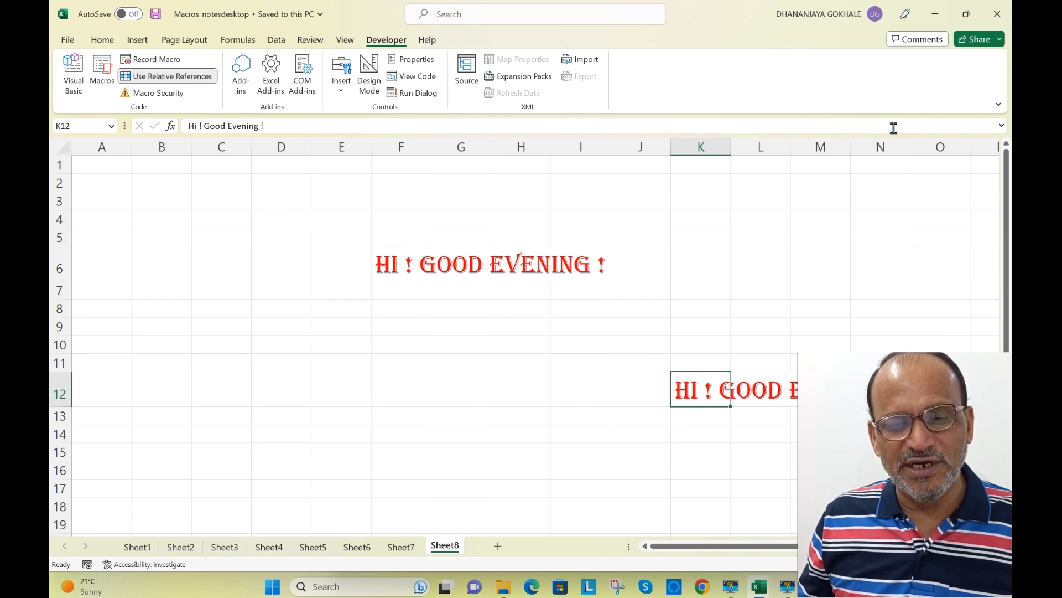
Close the workbook, reopen Macros_notesdesktop from the desktop and enable its macro content
{"action": "left_click", "coordinate": [997, 13]}
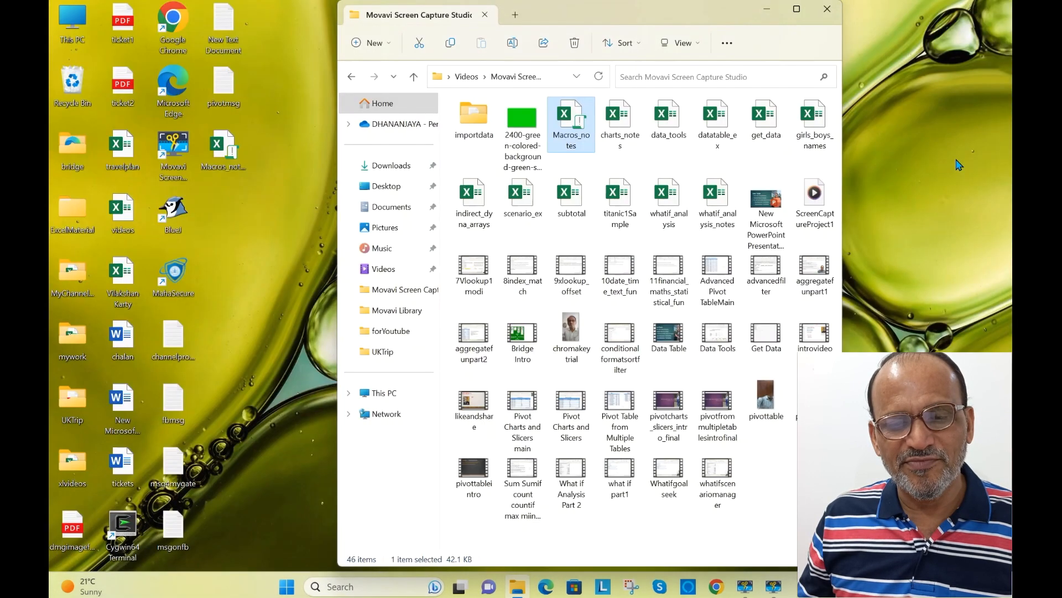
{"action": "left_click", "coordinate": [256, 214]}
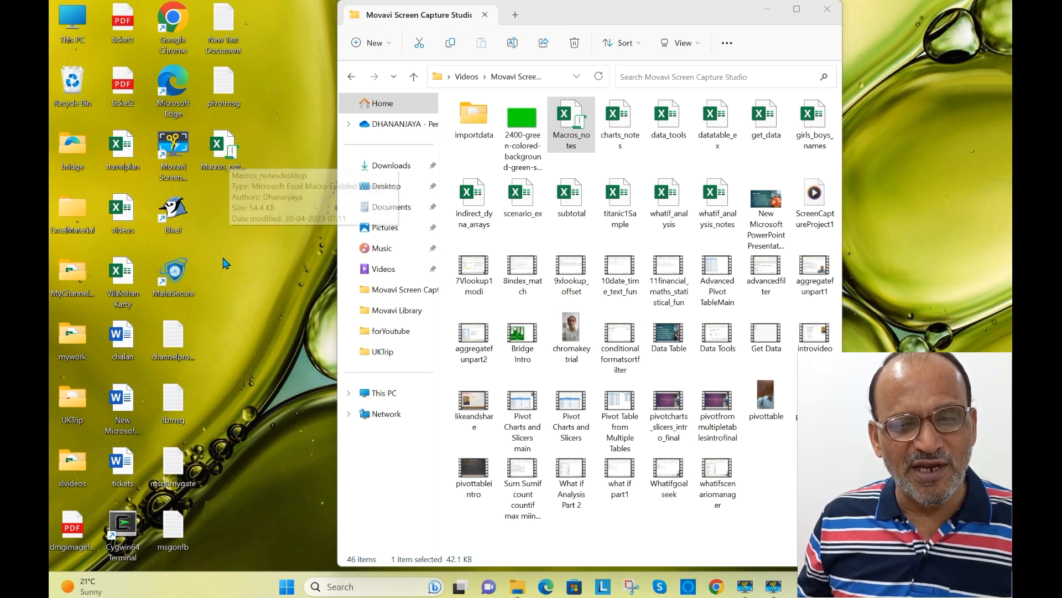
{"action": "double_click", "coordinate": [231, 156]}
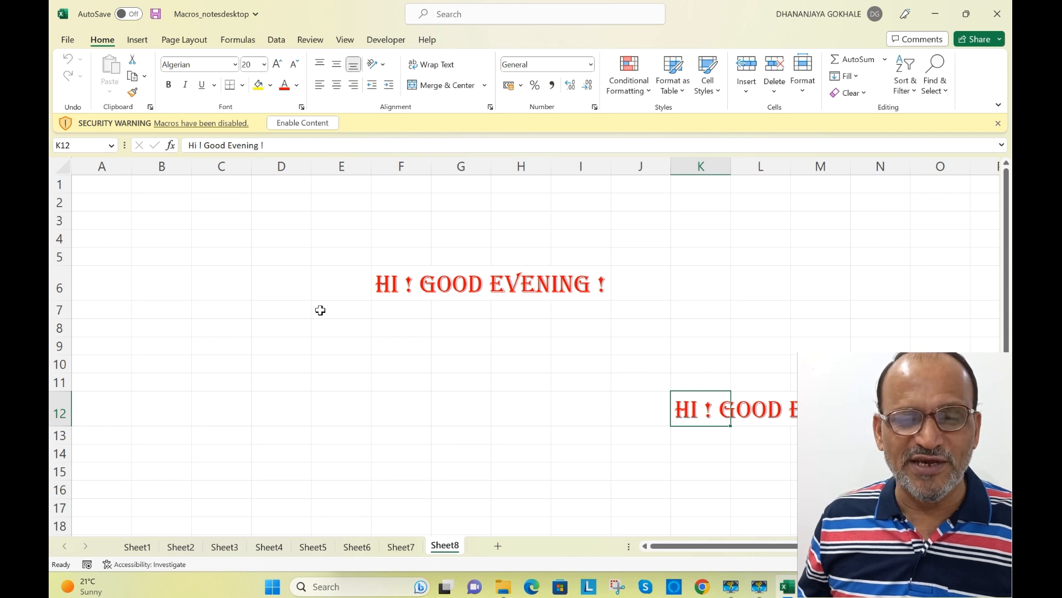
{"action": "left_click", "coordinate": [321, 124]}
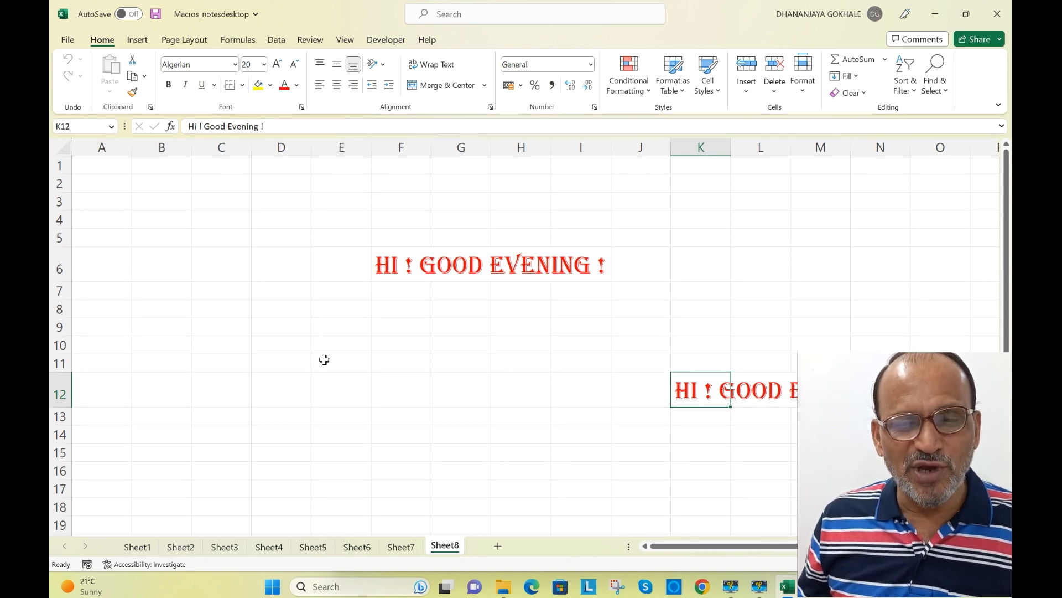
Add a new worksheet and run the Titles macro on it
{"action": "left_click", "coordinate": [497, 545]}
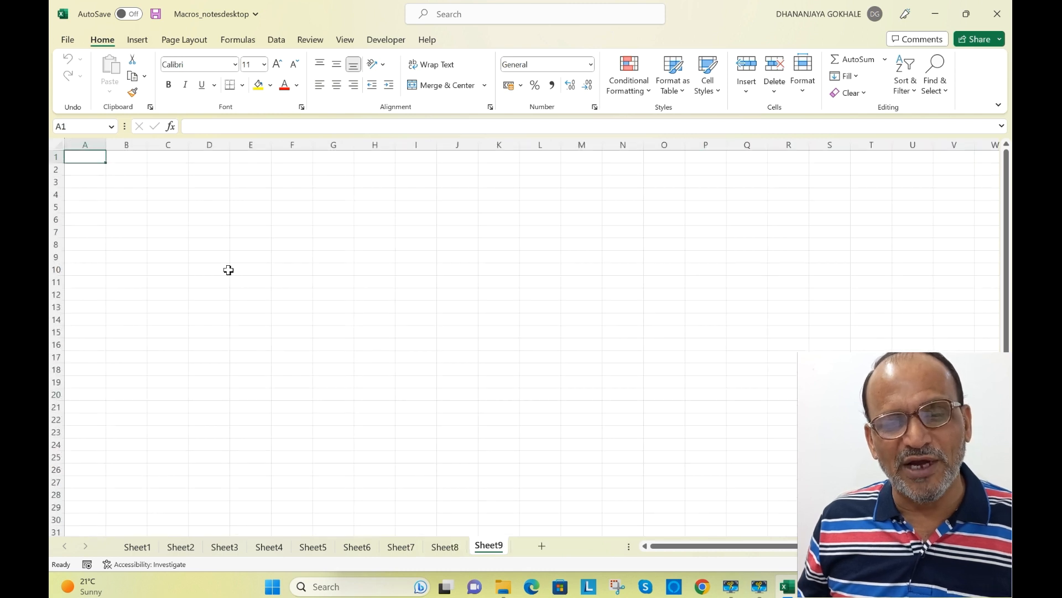
{"action": "left_click", "coordinate": [380, 41]}
{"action": "left_click", "coordinate": [102, 71]}
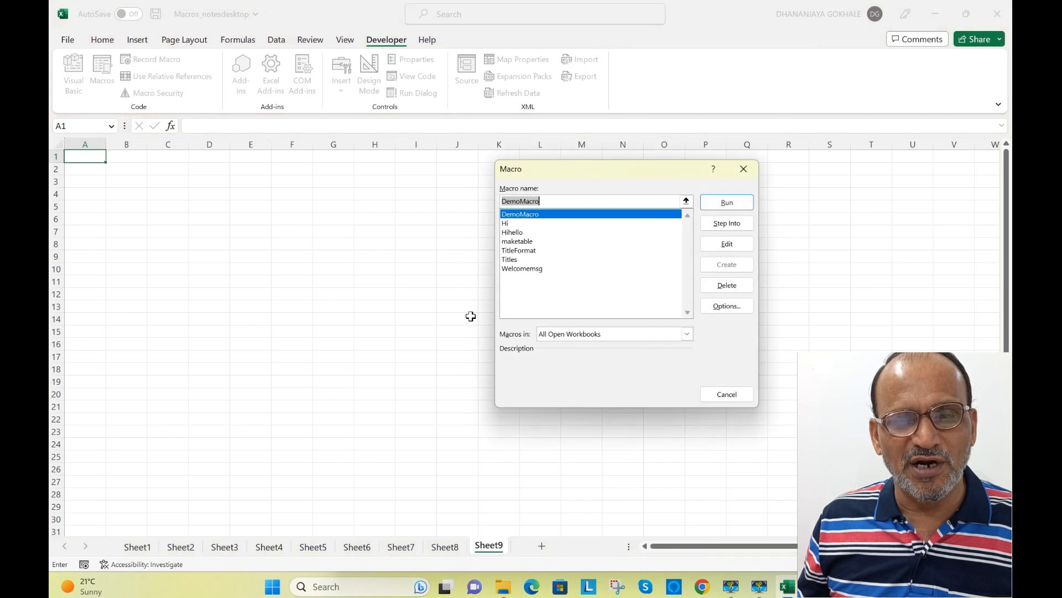
{"action": "left_click", "coordinate": [511, 259]}
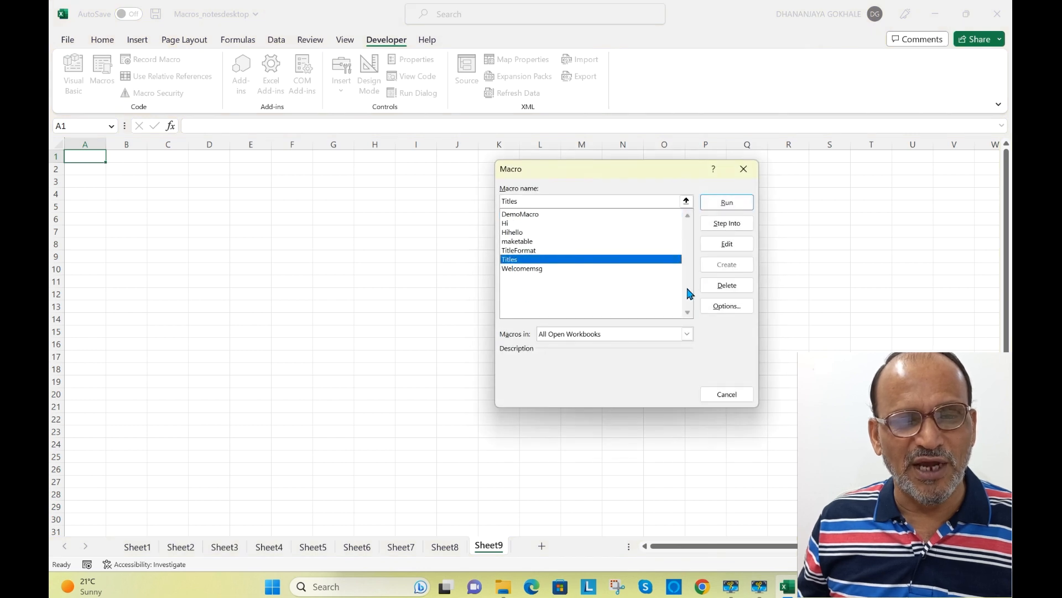
{"action": "left_click", "coordinate": [727, 203]}
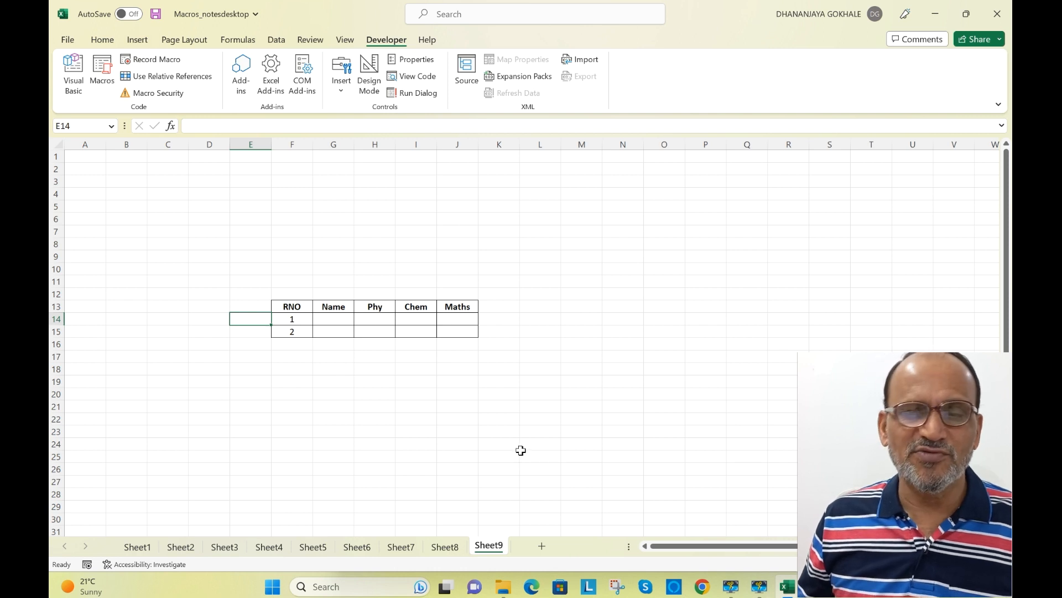
Save a copy of the workbook to the Desktop as Macros_notesdesktop1 in the Excel Workbook format, accepting the macro-free save
{"action": "left_click", "coordinate": [73, 39]}
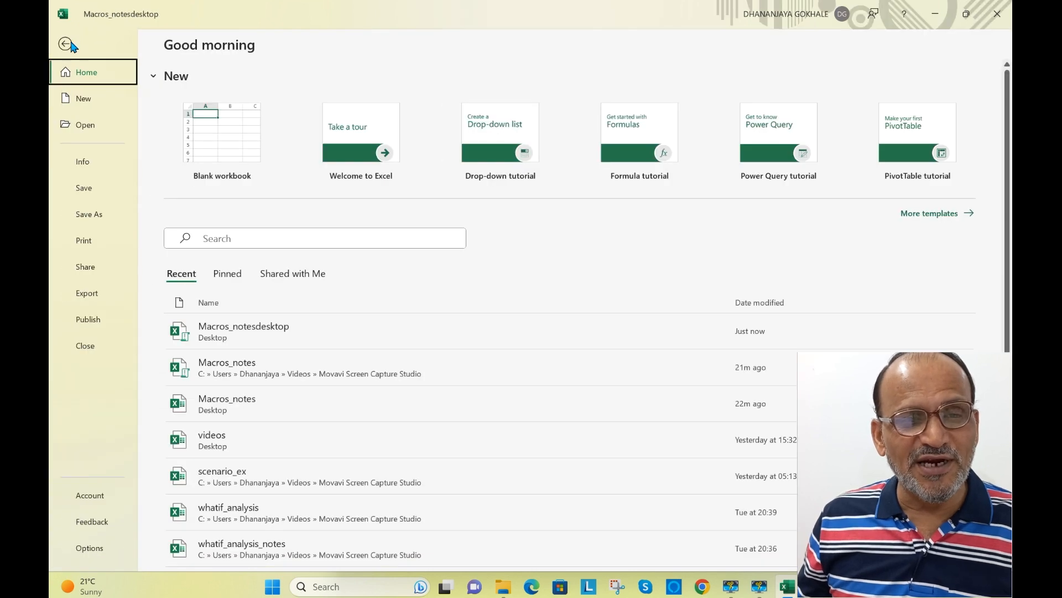
{"action": "left_click", "coordinate": [95, 216]}
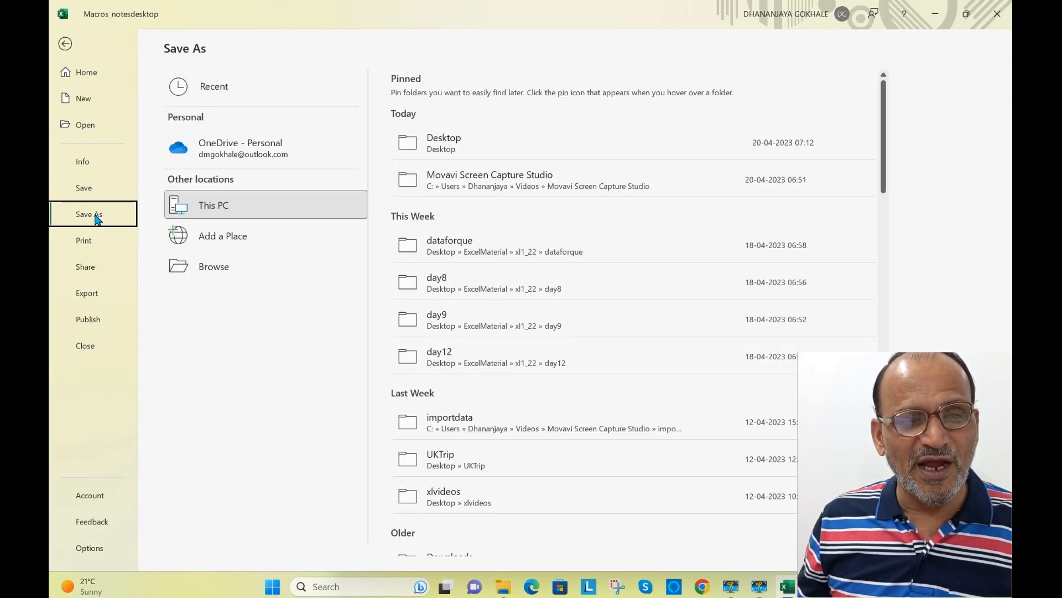
{"action": "double_click", "coordinate": [235, 214]}
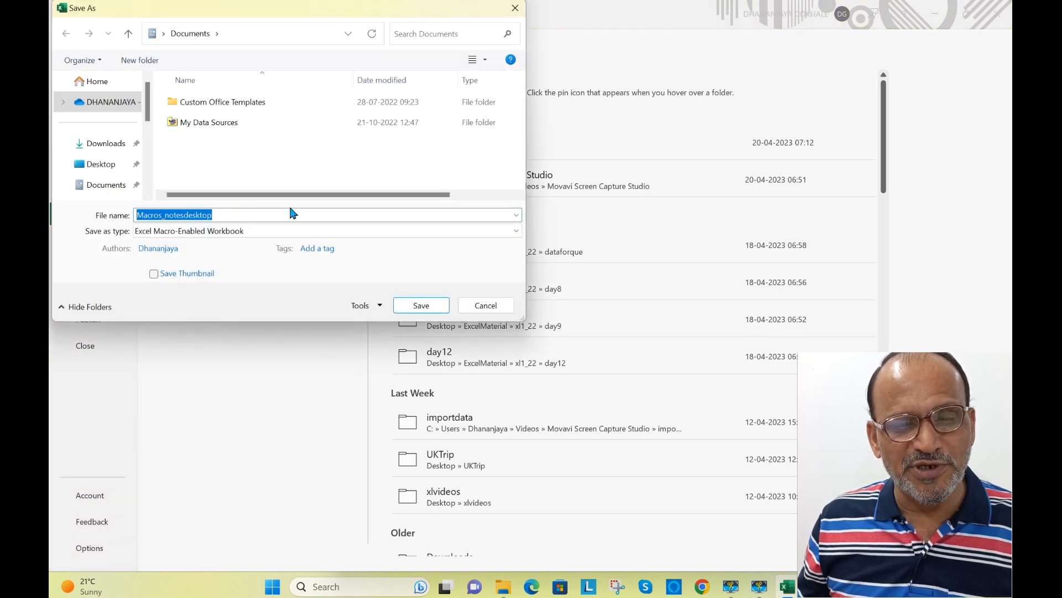
{"action": "left_click", "coordinate": [112, 170]}
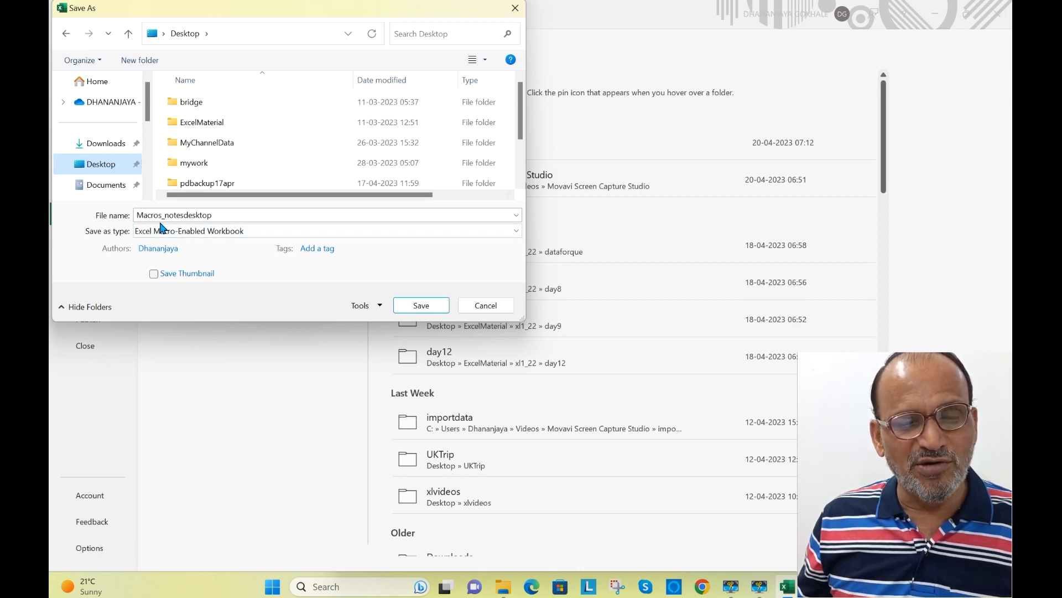
{"action": "double_click", "coordinate": [214, 215]}
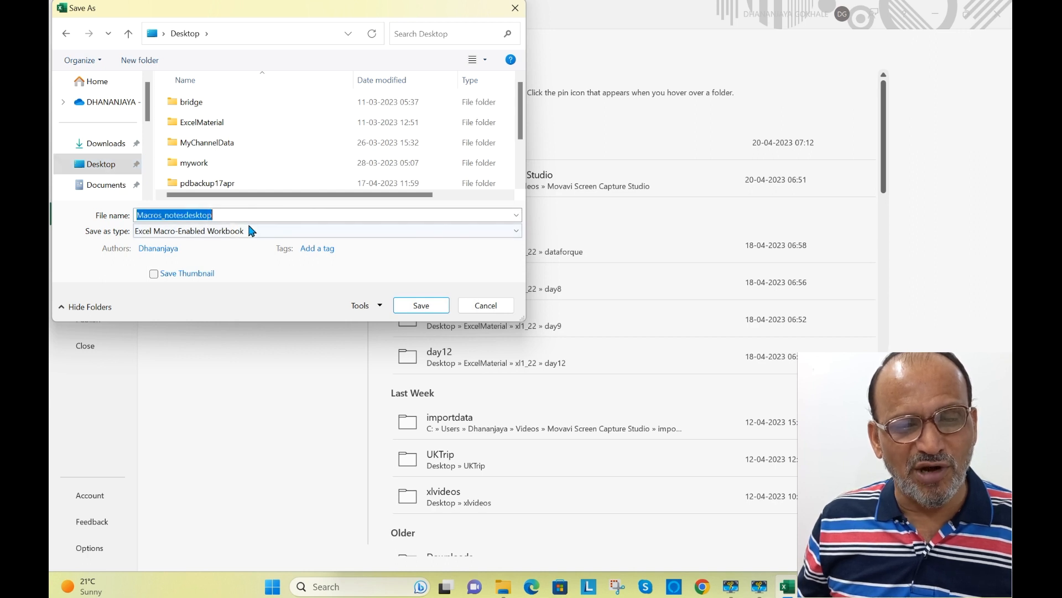
{"action": "left_click", "coordinate": [222, 215]}
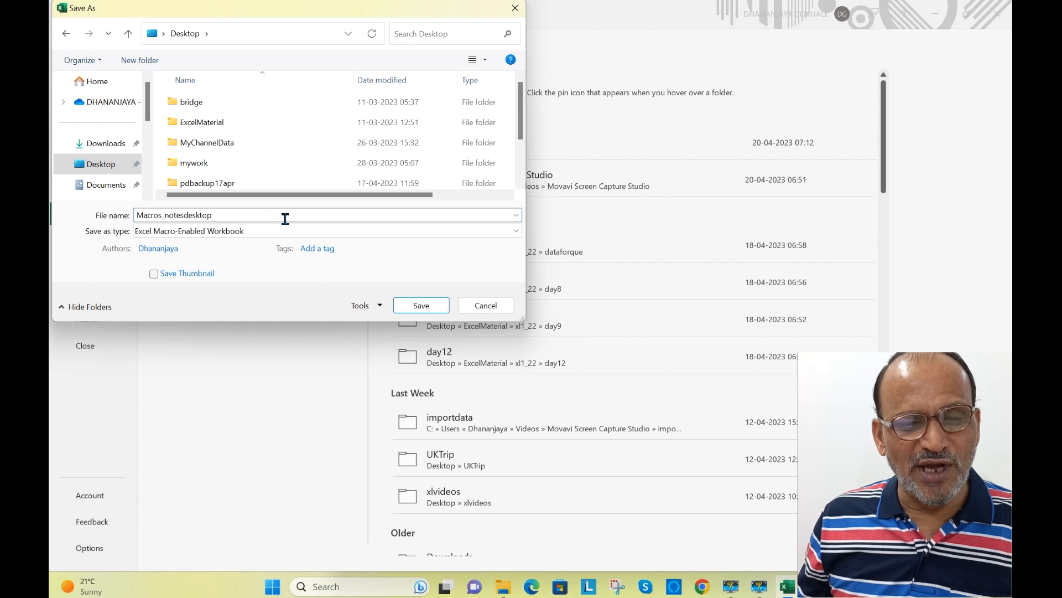
{"action": "type", "text": "1"}
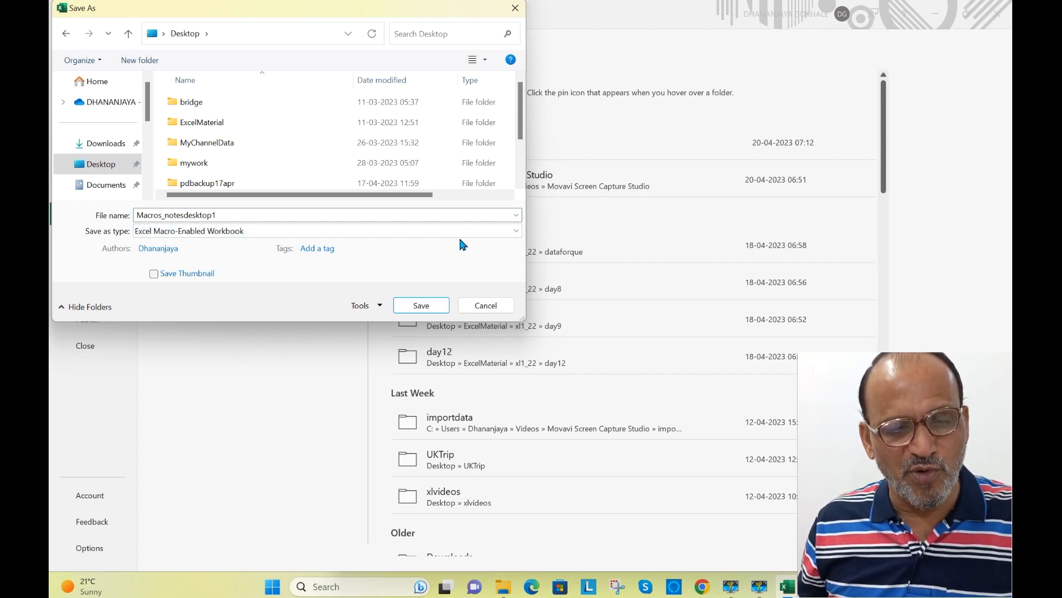
{"action": "left_click", "coordinate": [512, 229]}
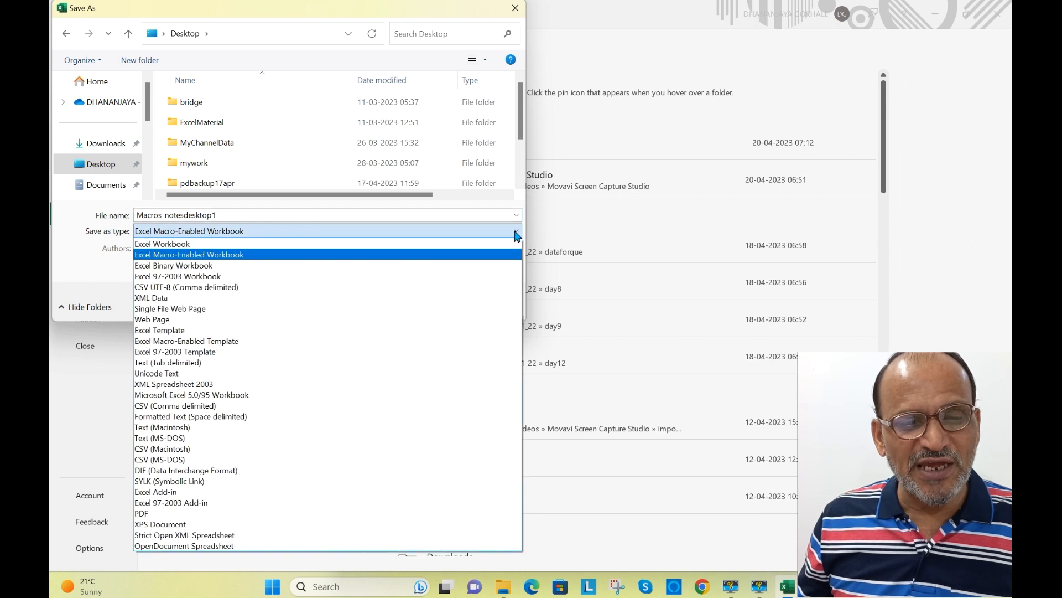
{"action": "left_click", "coordinate": [191, 243]}
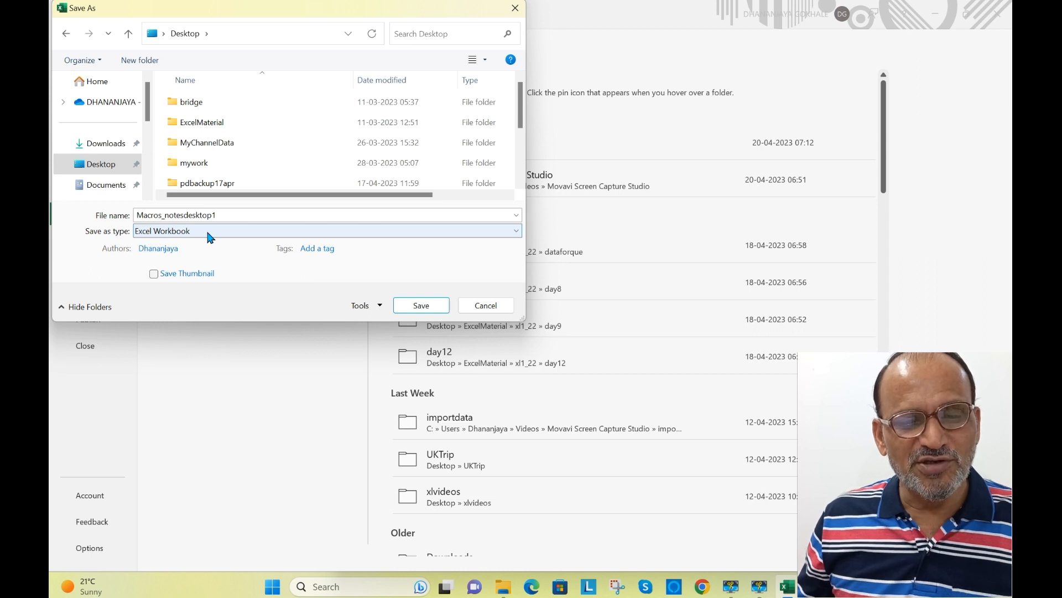
{"action": "left_click", "coordinate": [145, 217]}
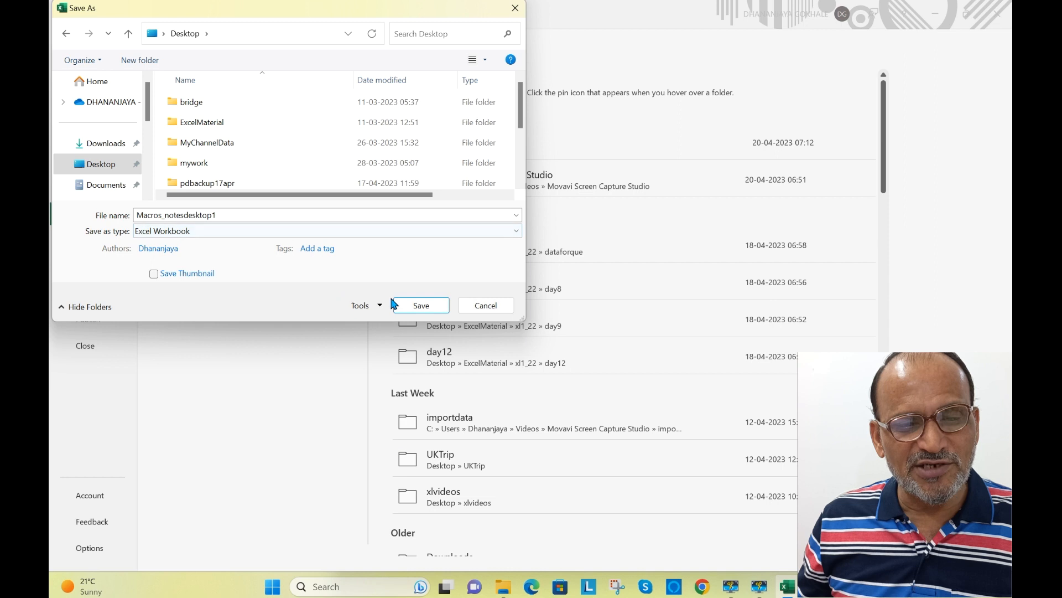
{"action": "left_click", "coordinate": [416, 305]}
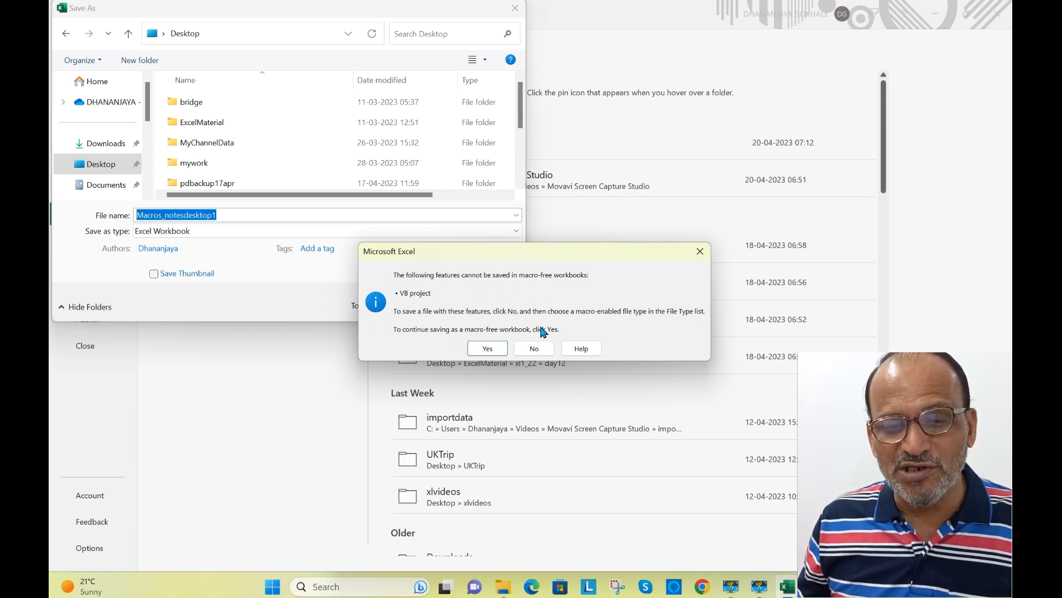
{"action": "left_click", "coordinate": [487, 348]}
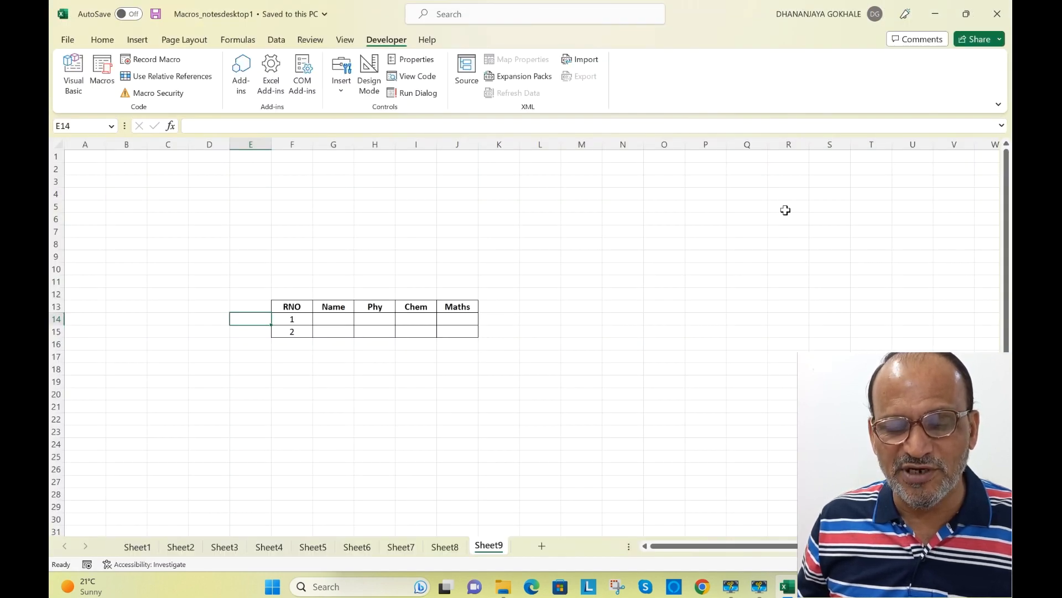
Close the workbook and reopen Macros_notesdesktop1 from the desktop
{"action": "left_click", "coordinate": [998, 14]}
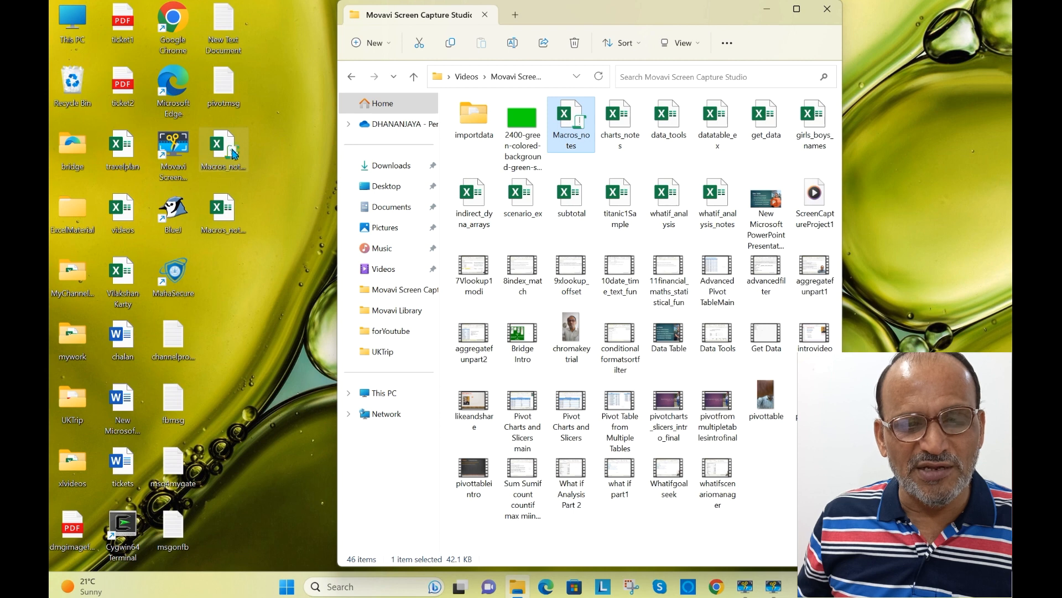
{"action": "double_click", "coordinate": [226, 223]}
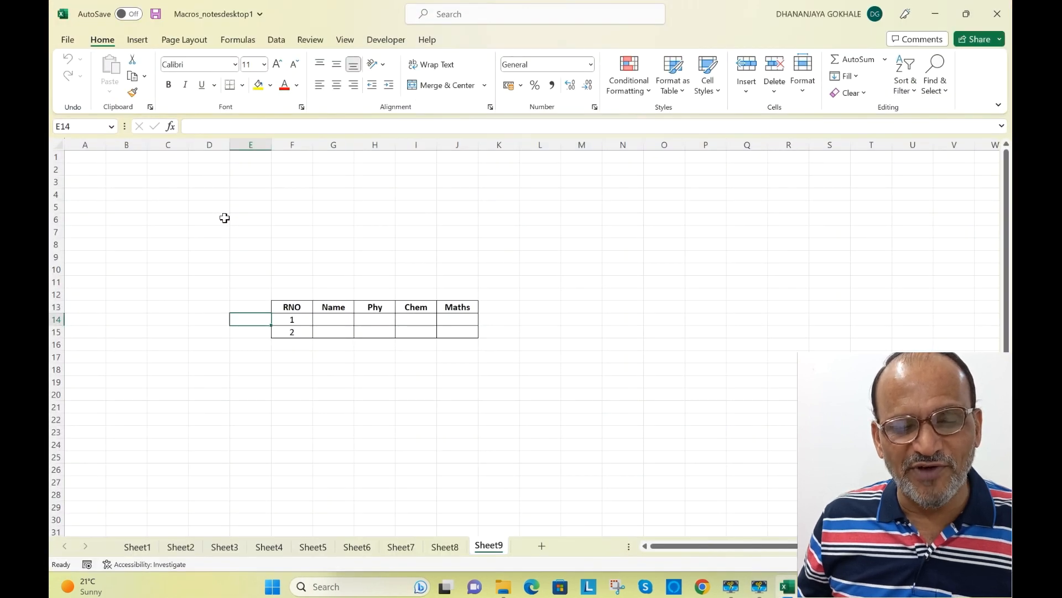
Check which macros are available in the reopened macro-free workbook, and close the macro list
{"action": "left_click", "coordinate": [387, 41]}
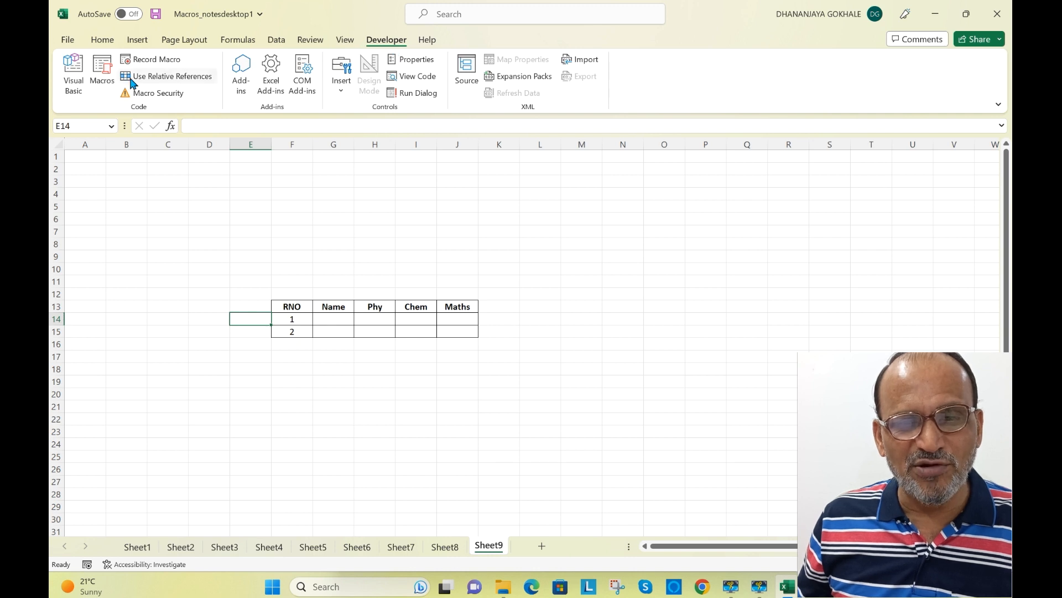
{"action": "left_click", "coordinate": [103, 71]}
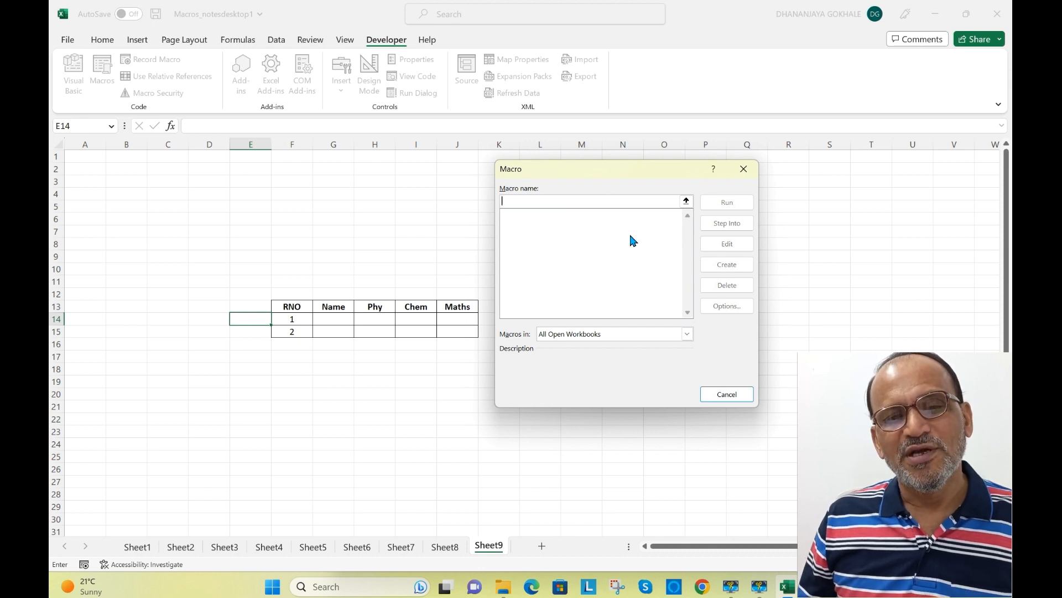
{"action": "left_click", "coordinate": [743, 168]}
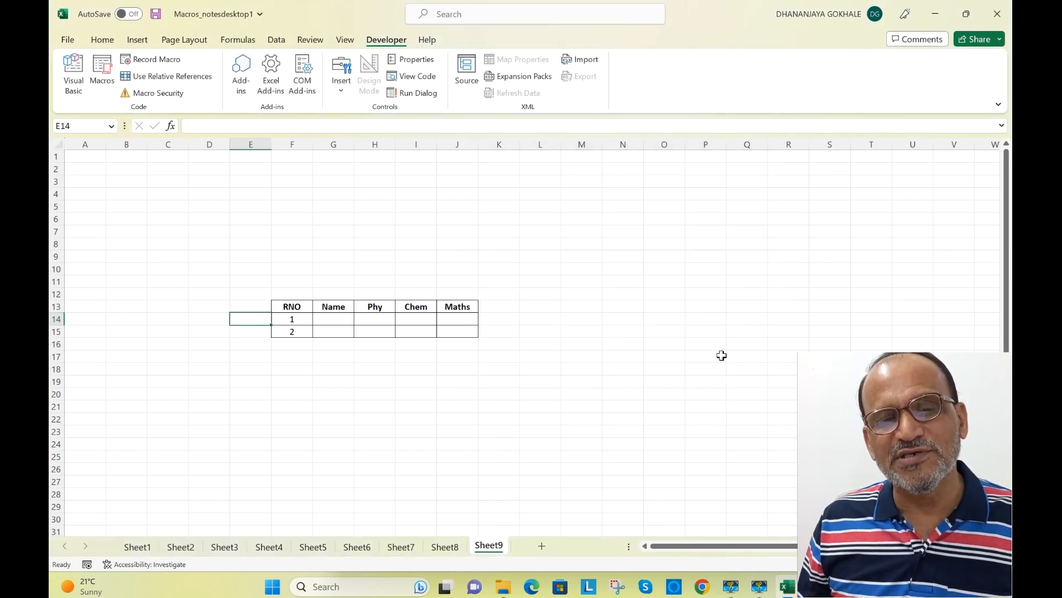